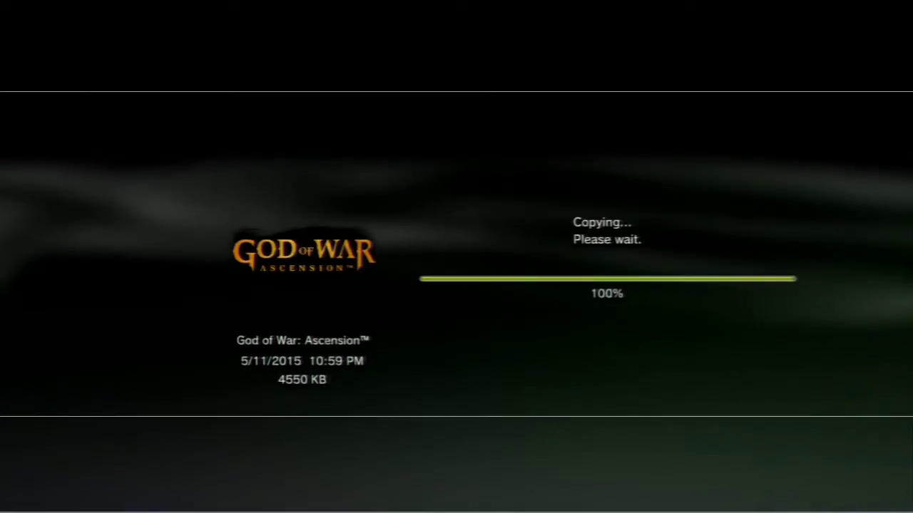
# - Copy the God of War II save data to the external storage device
pyautogui.press('Escape')
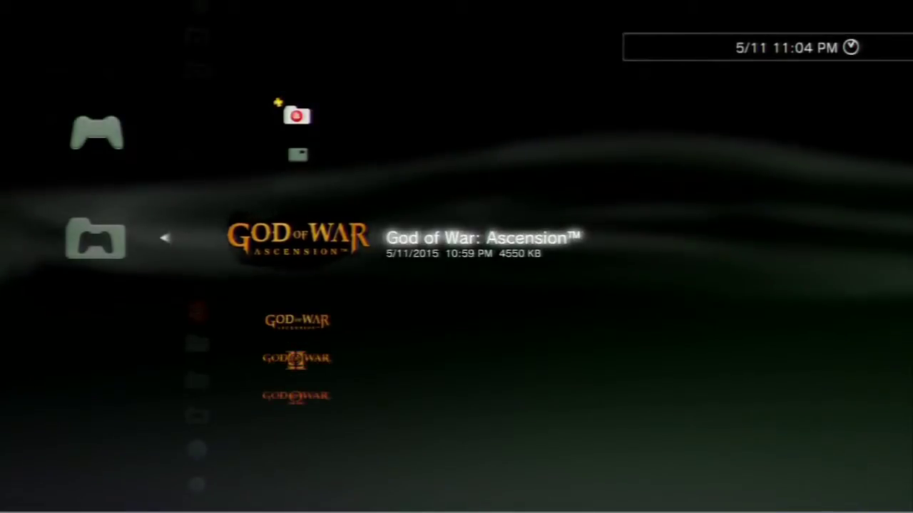
pyautogui.press('Down')
pyautogui.press('Down')
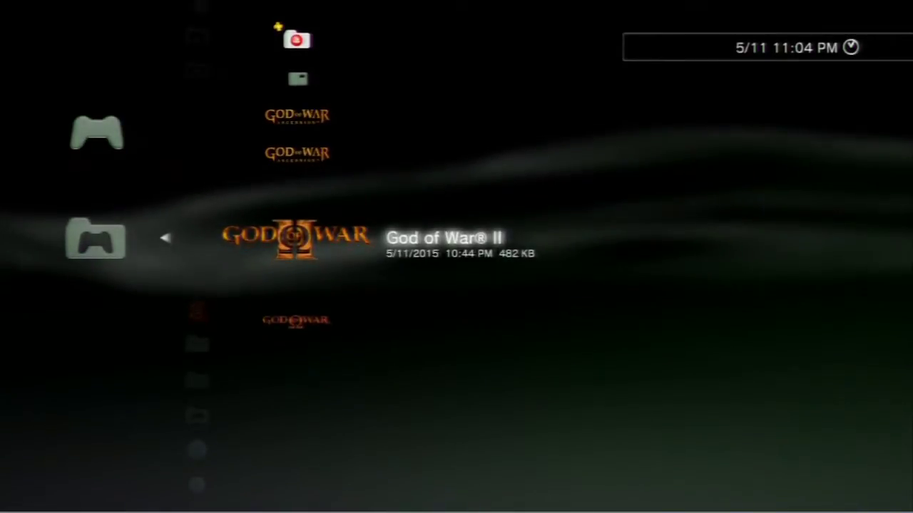
pyautogui.press('Menu')
pyautogui.press('Return')
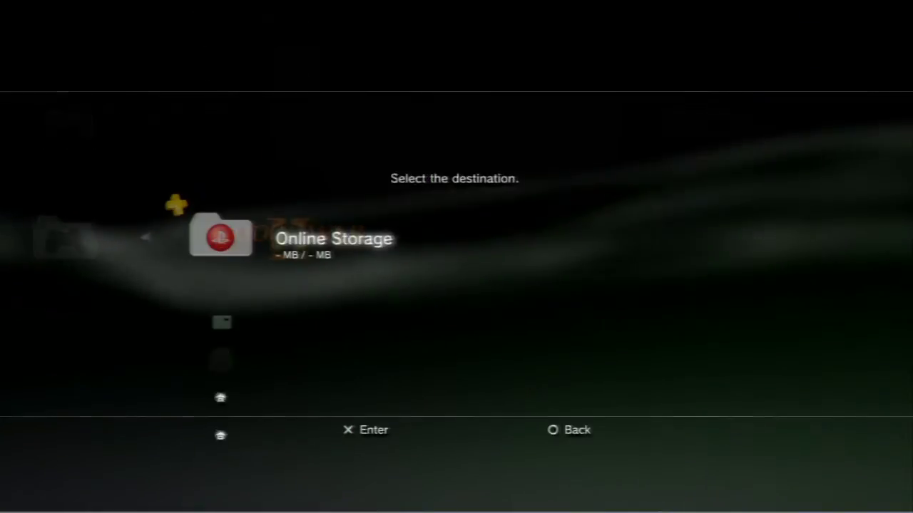
pyautogui.press('Return')
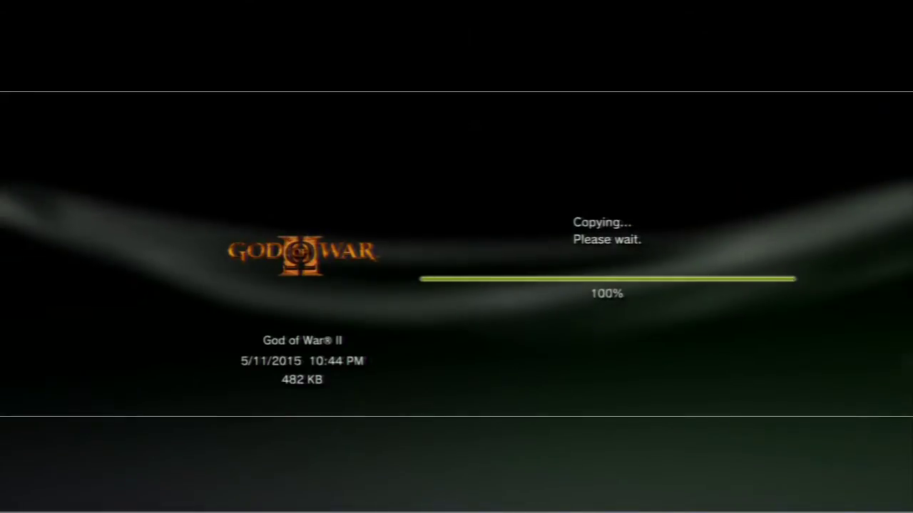
# - Copy the original God of War save data to the external storage device
pyautogui.press('Escape')
pyautogui.press('Down')
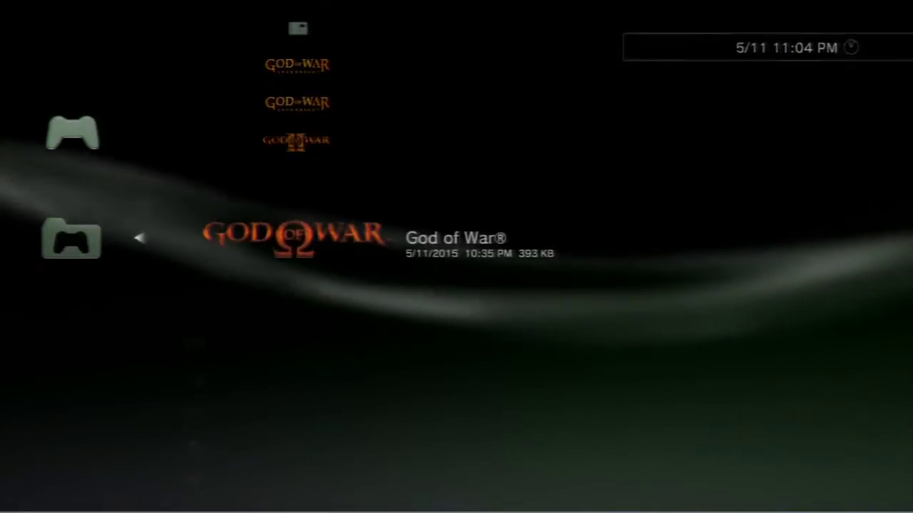
pyautogui.press('Menu')
pyautogui.press('Return')
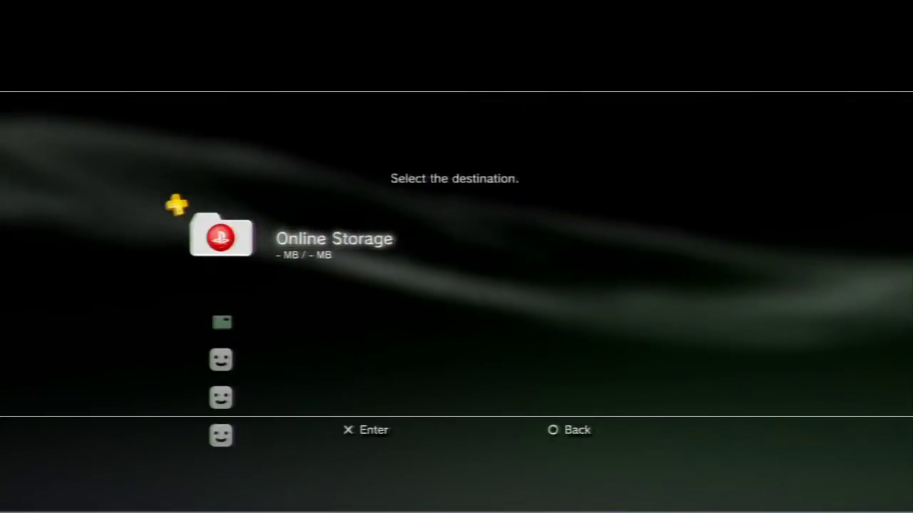
pyautogui.press('Down')
pyautogui.press('Return')
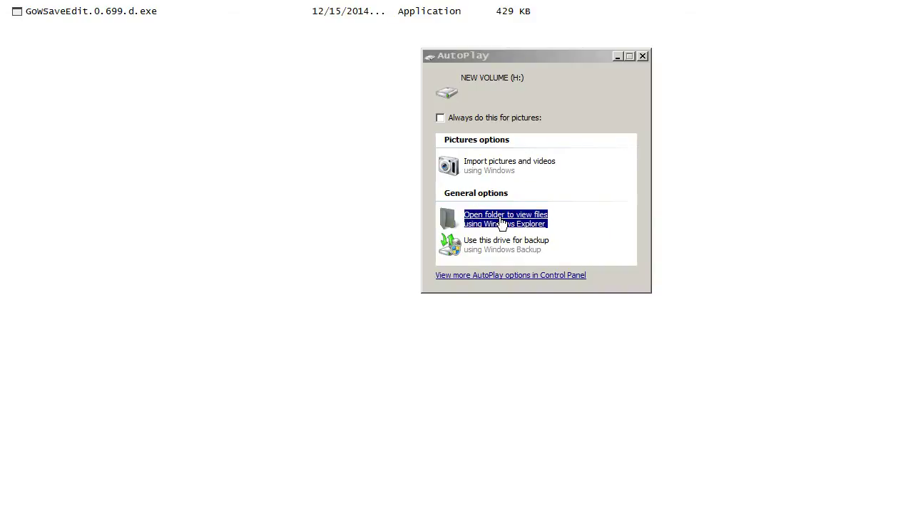
# - Switch to Windows Explorer, open the PS3 SAVEDATA folder on drive H:, and check the three God of War save folders
pyautogui.click(502, 225)
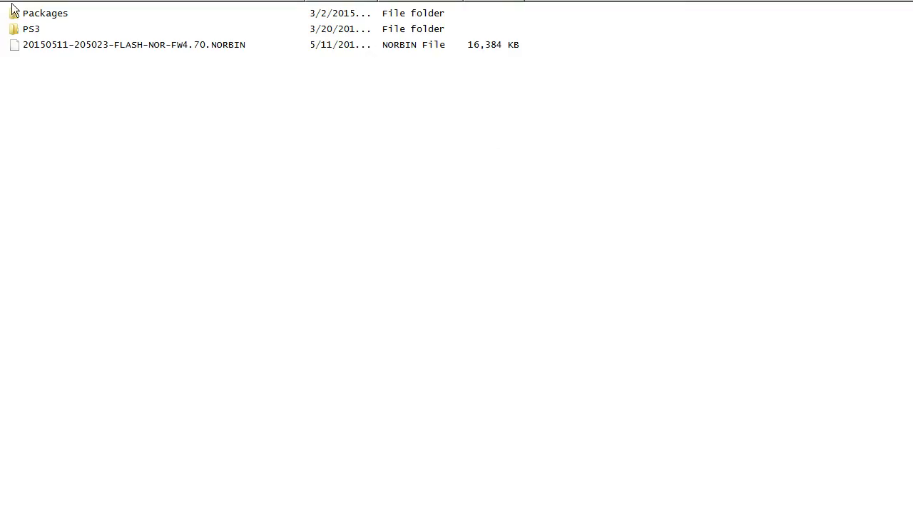
pyautogui.click(28, 31)
pyautogui.doubleClick(27, 31)
pyautogui.doubleClick(39, 15)
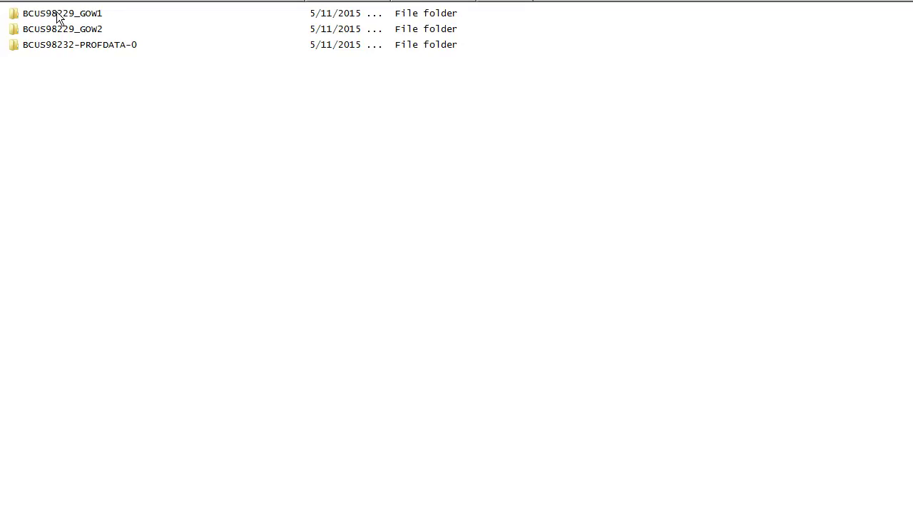
pyautogui.click(67, 20)
pyautogui.click(78, 30)
pyautogui.click(101, 47)
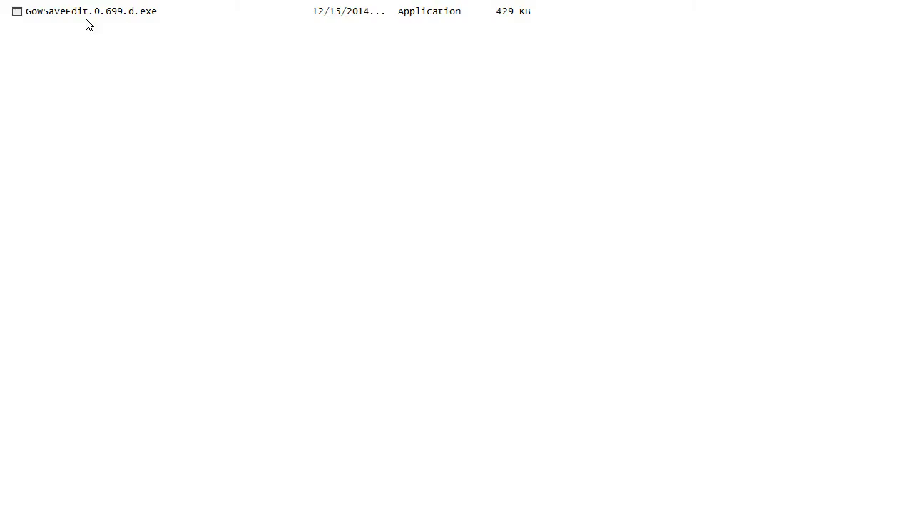
# - Launch GowSaveEdit.0.699.d.exe and load the master save from the BCUS98229_GOW1 folder in the God of War 1 editor
pyautogui.moveTo(86, 19); pyautogui.dragTo(104, 25)
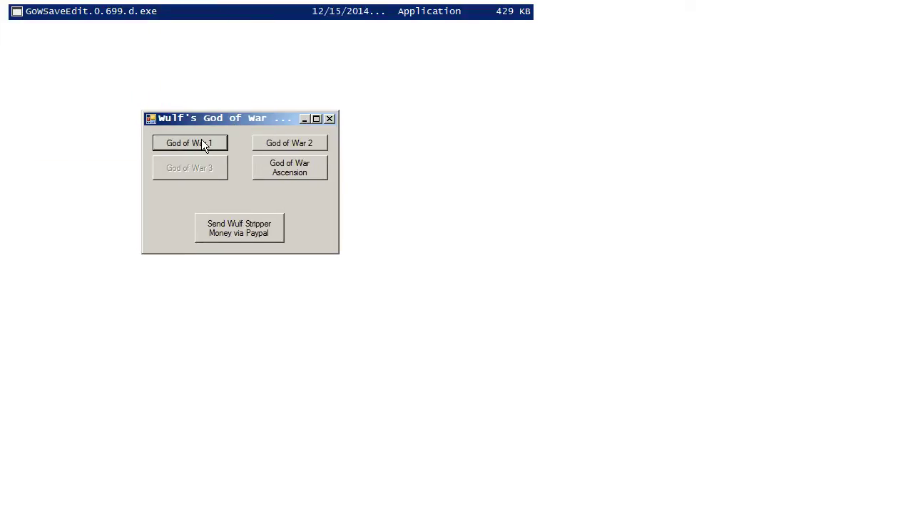
pyautogui.click(203, 145)
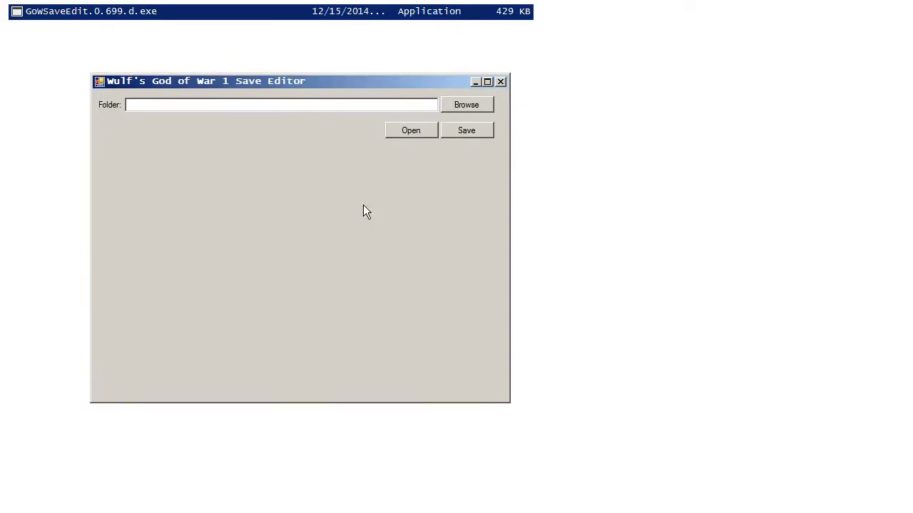
pyautogui.click(462, 109)
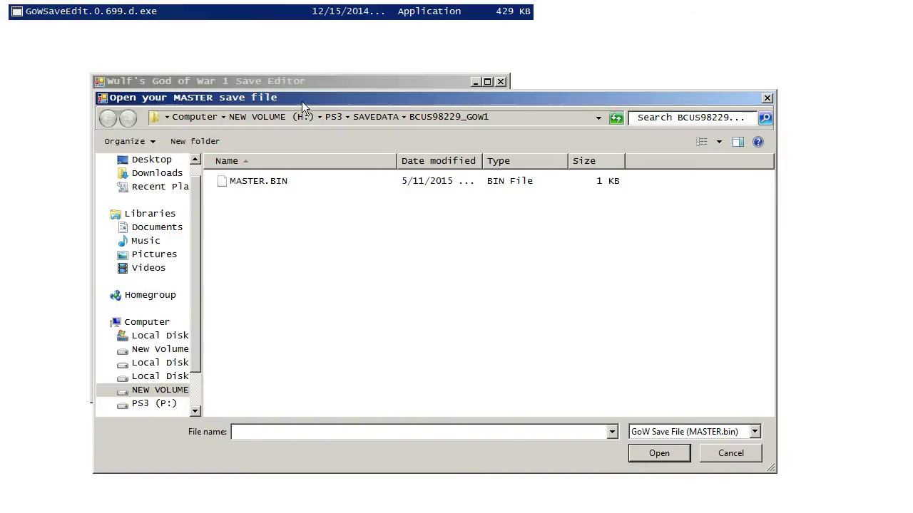
pyautogui.moveTo(301, 101); pyautogui.dragTo(261, 55)
pyautogui.click(292, 75)
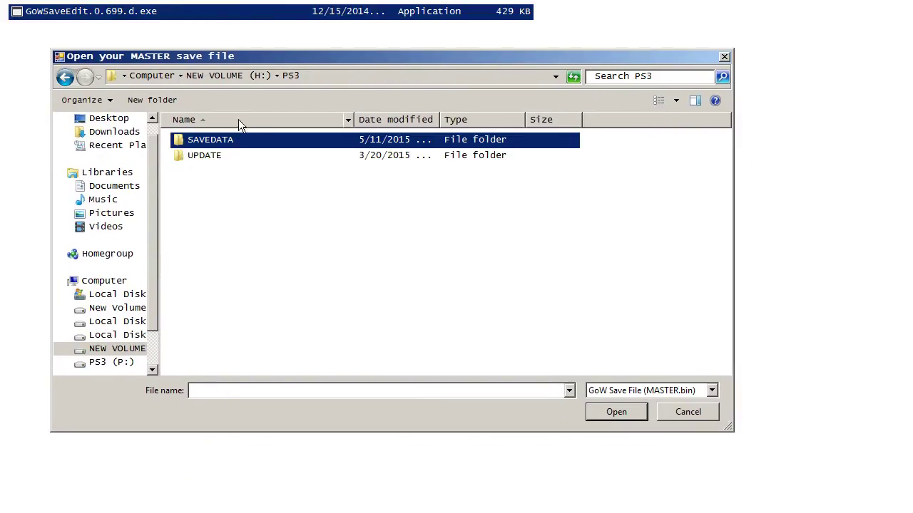
pyautogui.doubleClick(216, 140)
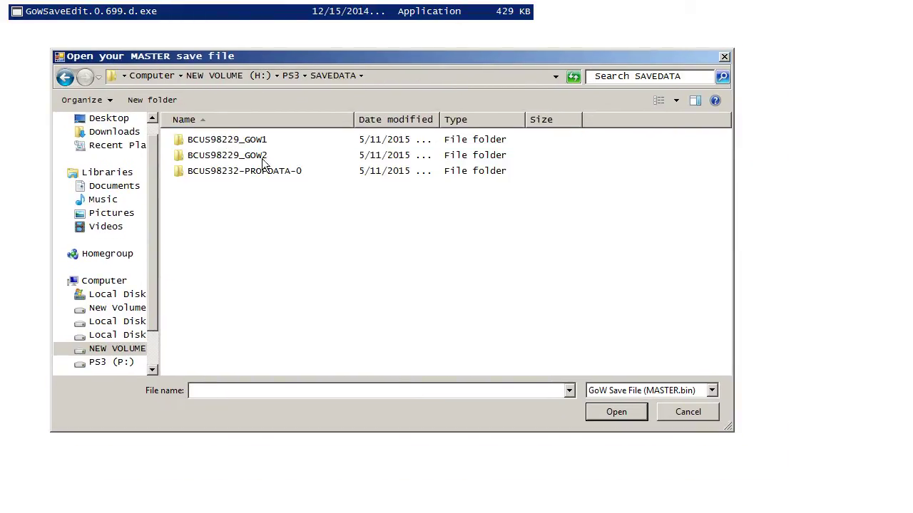
pyautogui.doubleClick(258, 142)
pyautogui.doubleClick(212, 140)
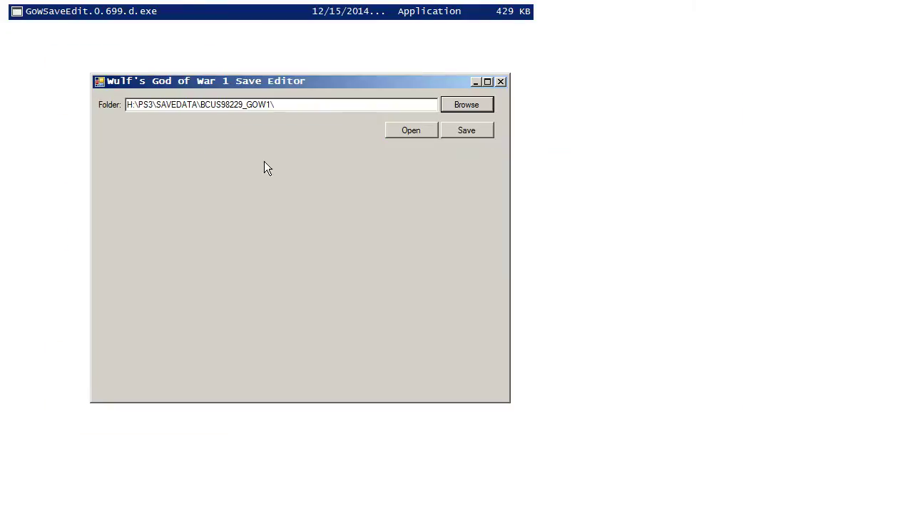
pyautogui.click(422, 133)
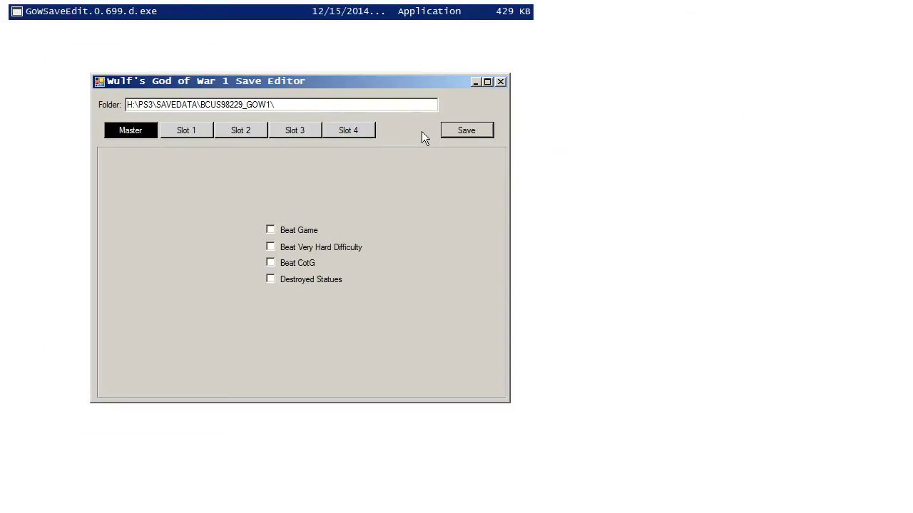
# - Enable Beat Game, Beat Very Hard Difficulty and Beat CotG in the master data, and save it
pyautogui.click(300, 231)
pyautogui.click(300, 247)
pyautogui.click(305, 263)
pyautogui.click(465, 132)
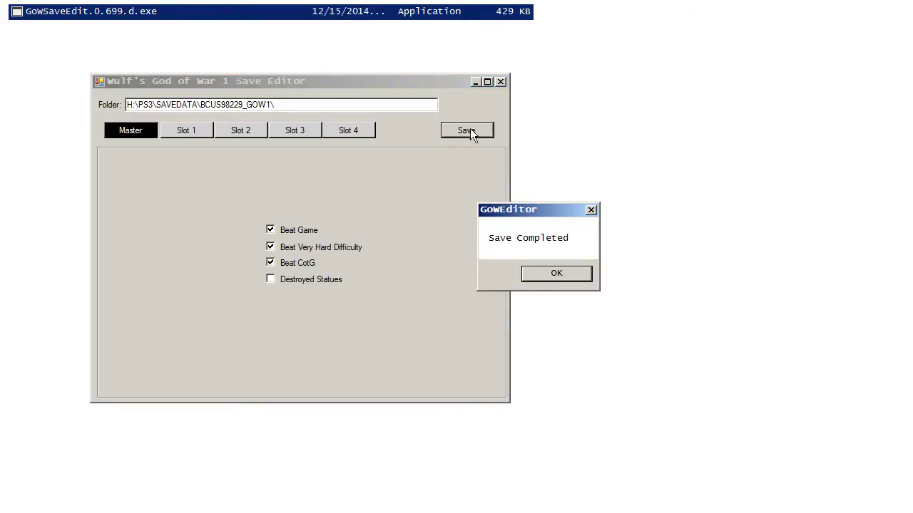
pyautogui.click(539, 275)
# - In slot 1, set Health to 1, Magic Extensions to 5, Magic Regen per Second to 100 and Red Orbs to 12321
pyautogui.click(194, 131)
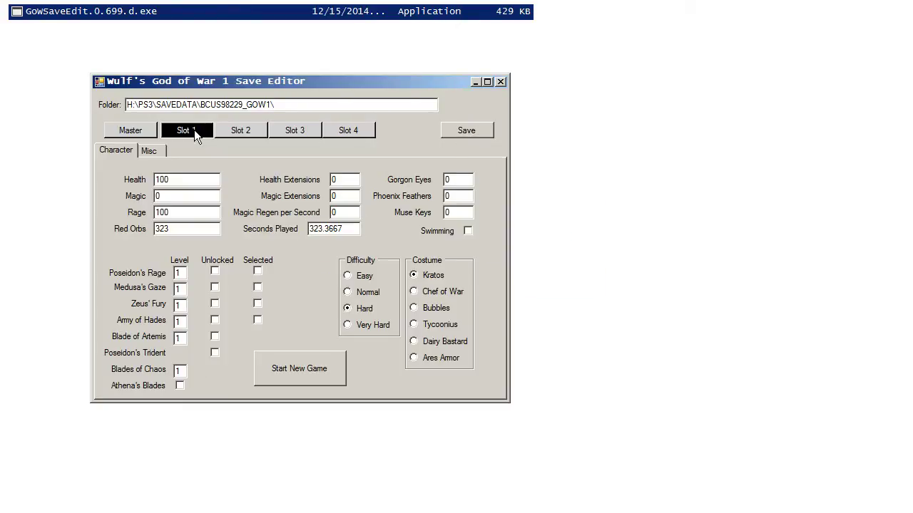
pyautogui.doubleClick(196, 181)
pyautogui.write('1')
pyautogui.doubleClick(356, 197)
pyautogui.write('5')
pyautogui.doubleClick(345, 212)
pyautogui.write('100')
pyautogui.doubleClick(184, 229)
pyautogui.write('12321')
# - Unlock slot 1's powers, set Very Hard difficulty, 4 Health Extensions and the Dairy Bastard costume, and save
pyautogui.click(215, 288)
pyautogui.click(361, 327)
pyautogui.doubleClick(351, 180)
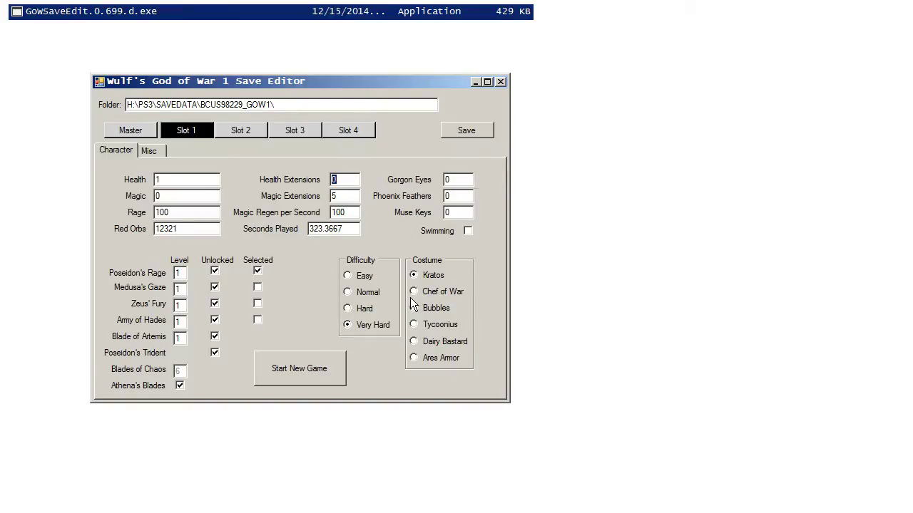
pyautogui.write('4')
pyautogui.click(441, 342)
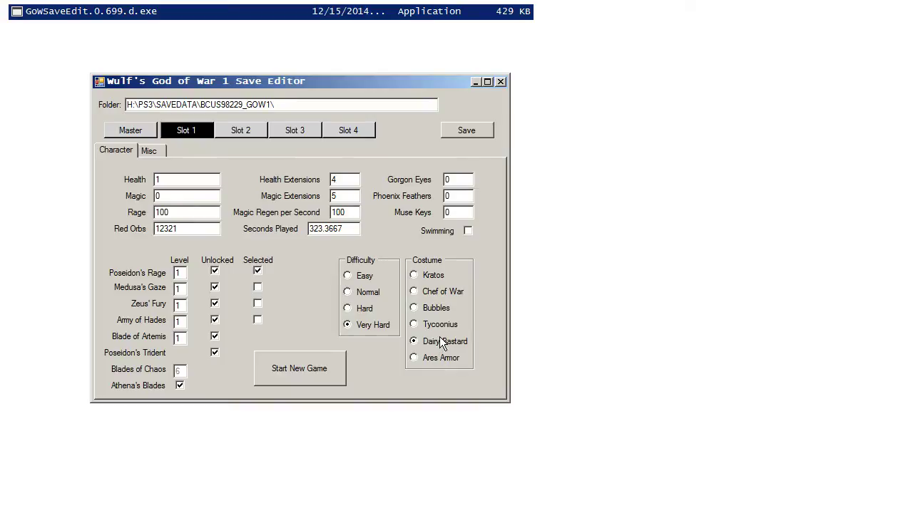
pyautogui.click(467, 131)
pyautogui.click(574, 272)
# - Enable Swimming in slot 2, save it, and close the God of War 1 editor
pyautogui.click(247, 130)
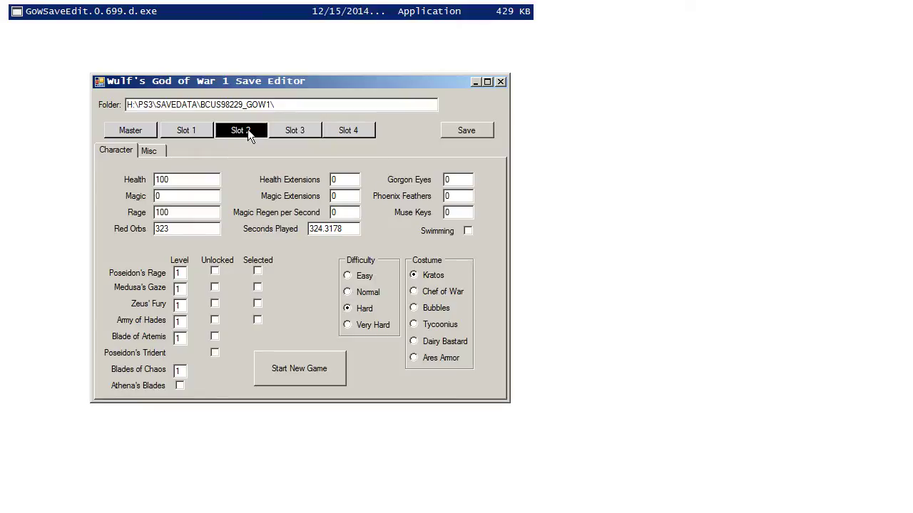
pyautogui.click(468, 233)
pyautogui.click(465, 132)
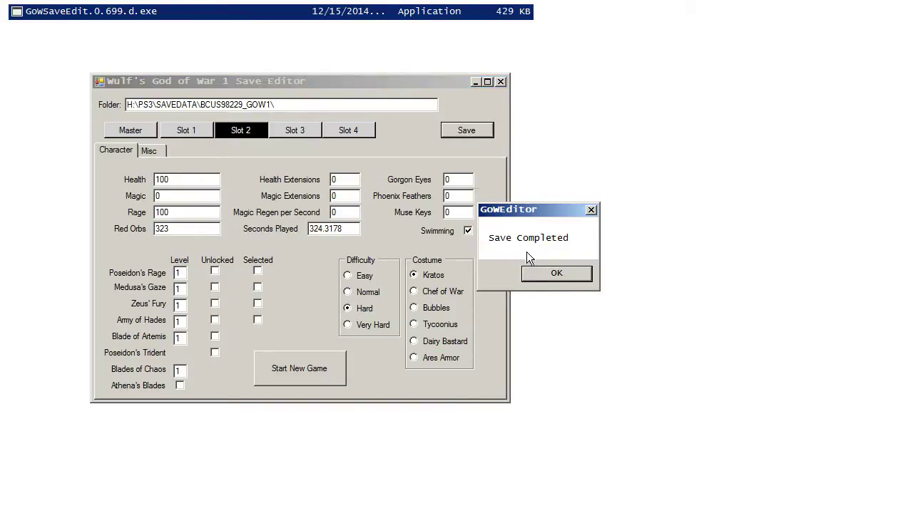
pyautogui.click(540, 272)
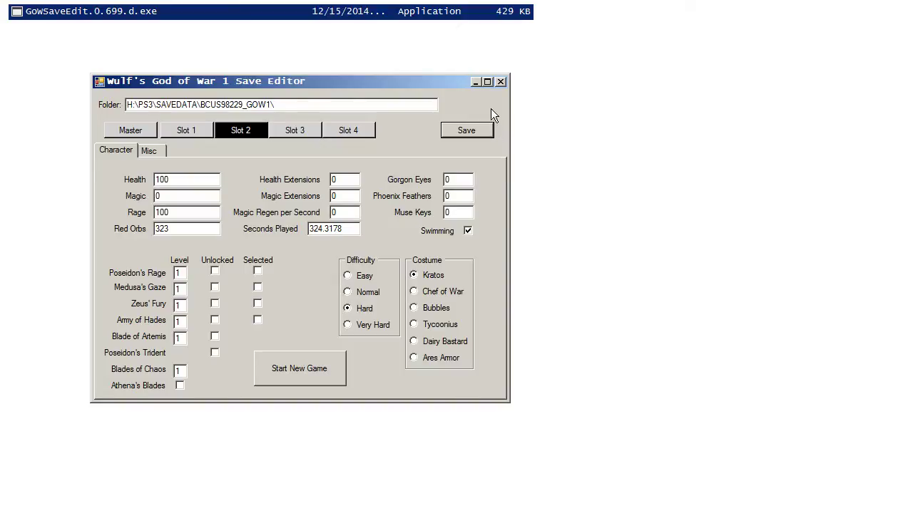
pyautogui.click(502, 81)
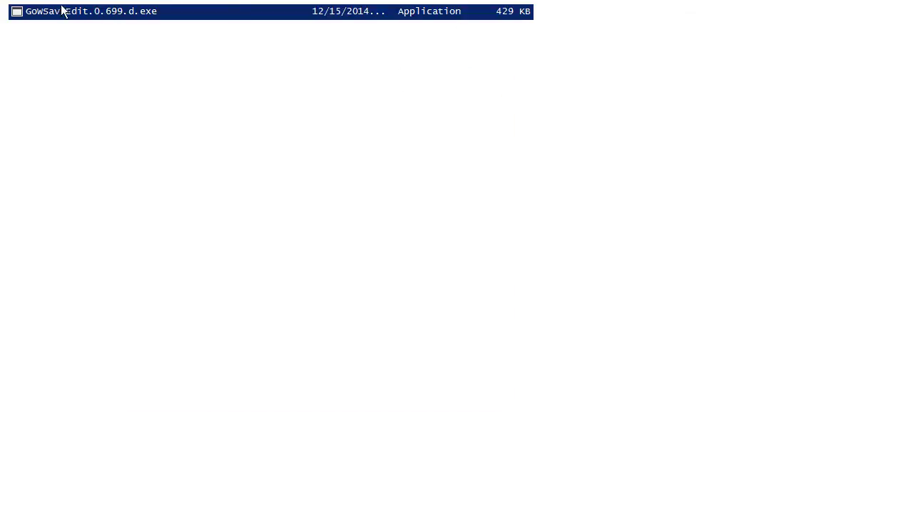
# - Relaunch the save editor and load the master save from the BCUS98229_GOW2 folder in the God of War 2 editor
pyautogui.doubleClick(89, 14)
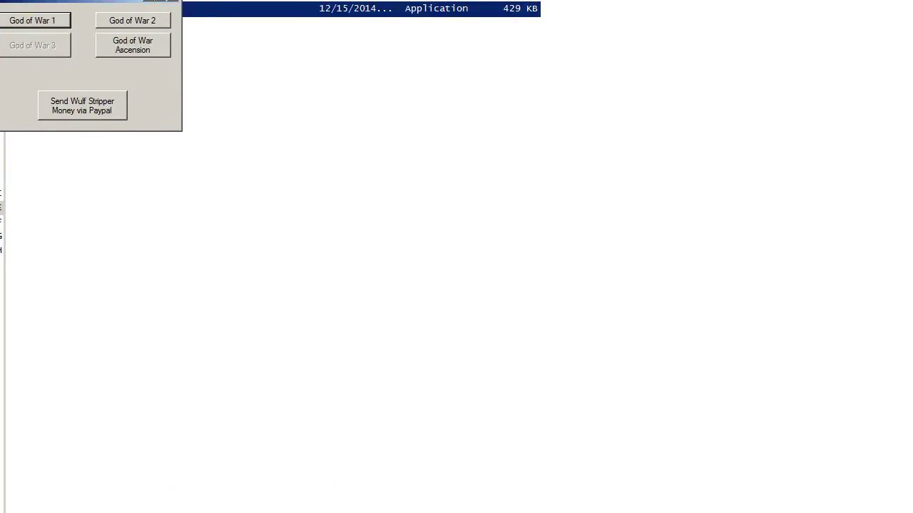
pyautogui.moveTo(65, 0); pyautogui.dragTo(221, 117)
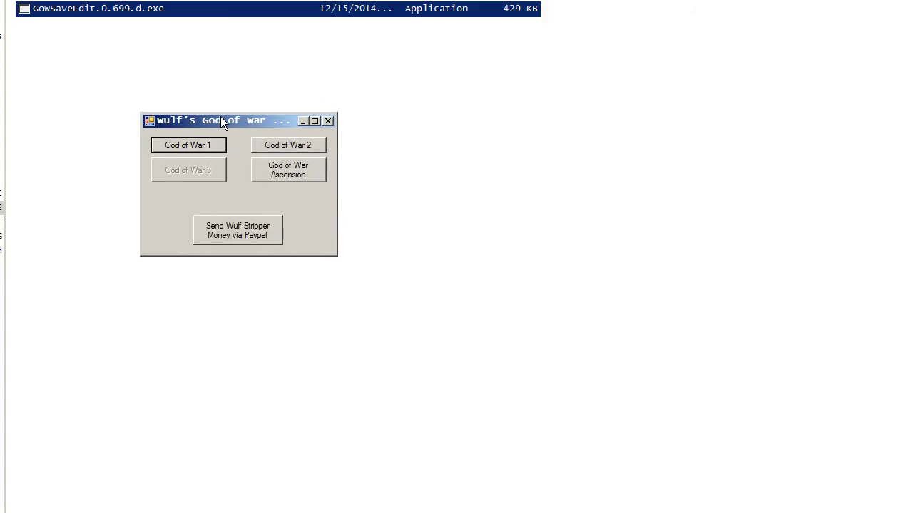
pyautogui.click(277, 151)
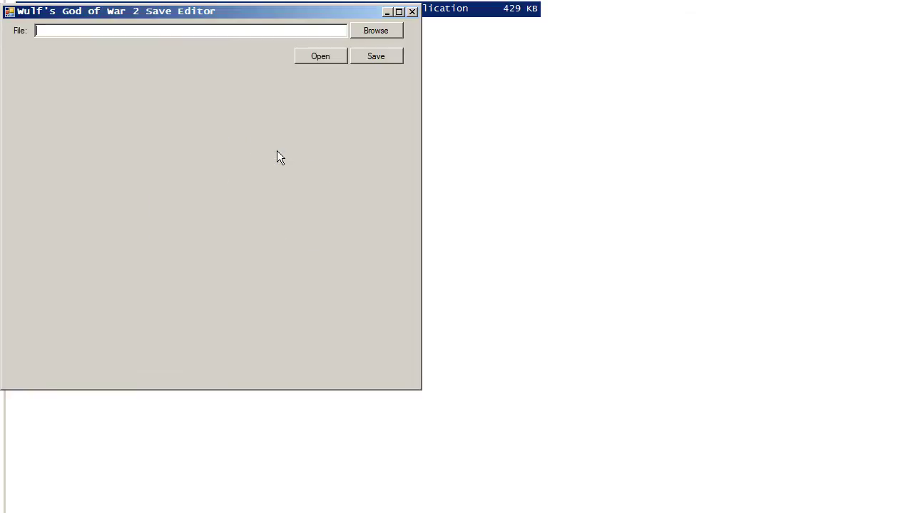
pyautogui.click(374, 32)
pyautogui.click(286, 44)
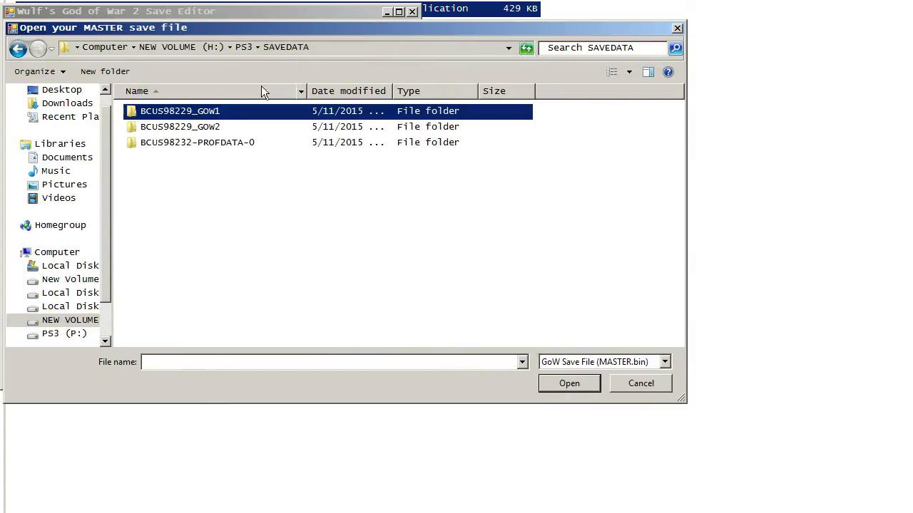
pyautogui.doubleClick(214, 127)
pyautogui.doubleClick(188, 113)
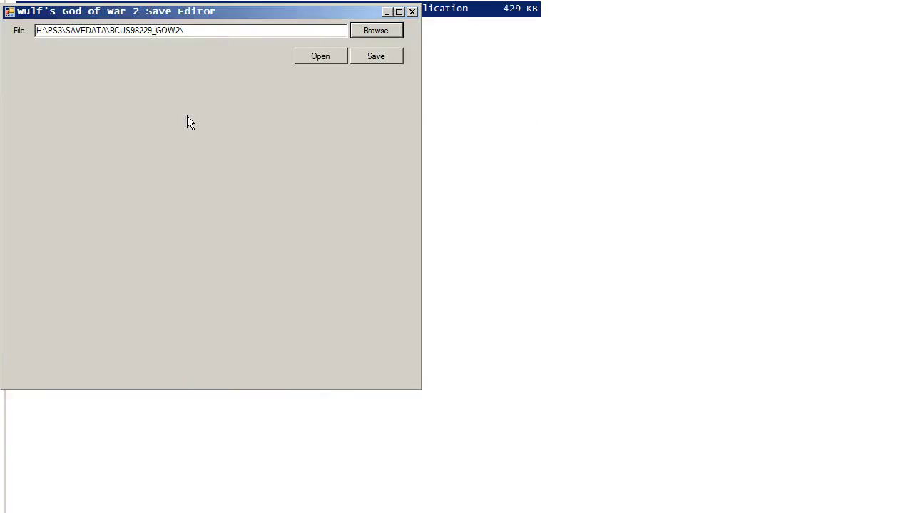
pyautogui.click(311, 57)
pyautogui.moveTo(154, 14); pyautogui.dragTo(187, 24)
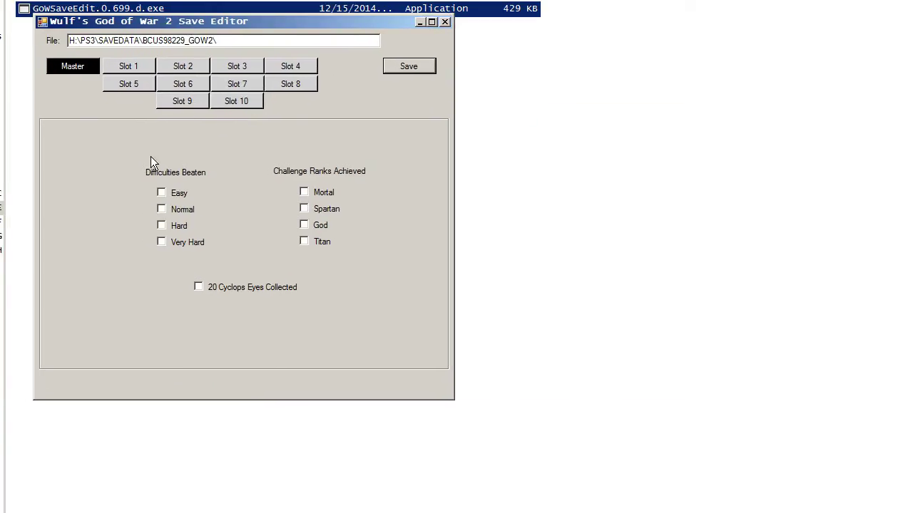
# - Mark the Very Hard difficulty as beaten in the God of War 2 master data and save it
pyautogui.click(189, 243)
pyautogui.click(405, 67)
pyautogui.click(563, 271)
# - Enable infinite Health, Magic and Rage for God of War 2 slot 1
pyautogui.click(139, 66)
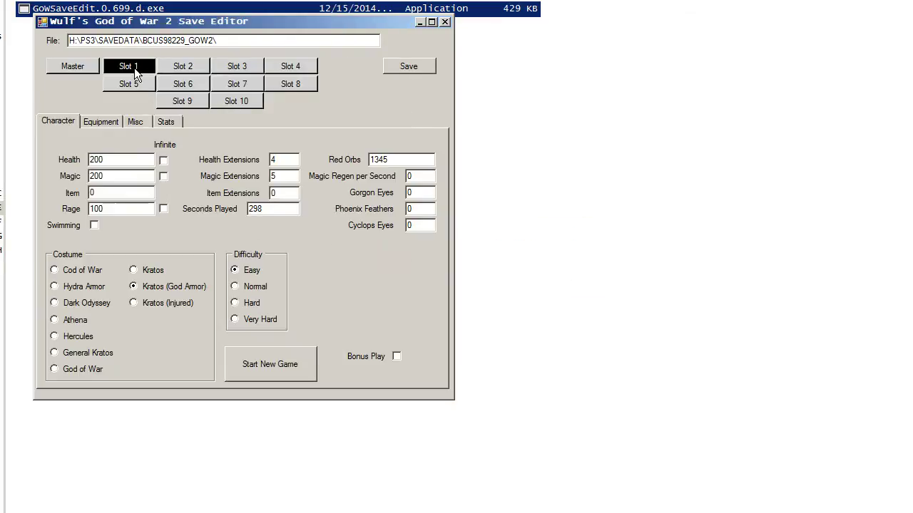
pyautogui.click(164, 161)
pyautogui.click(163, 176)
pyautogui.click(164, 209)
# - Set slot 1's Magic and Health Extensions to 0, enter 1 in the following field, choose the Cod of War costume, and save the slot
pyautogui.doubleClick(282, 176)
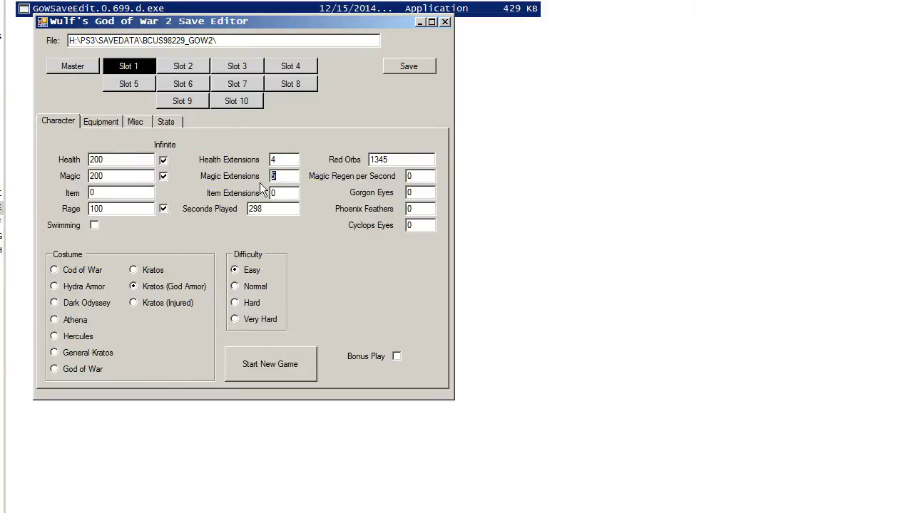
pyautogui.write('0')
pyautogui.doubleClick(297, 160)
pyautogui.write('0')
pyautogui.press('Tab')
pyautogui.write('1')
pyautogui.click(54, 270)
pyautogui.click(99, 121)
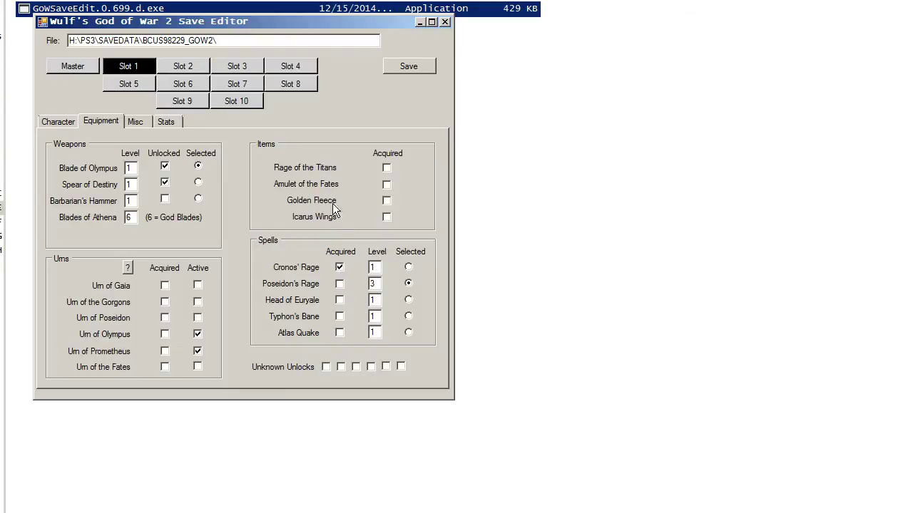
pyautogui.click(417, 66)
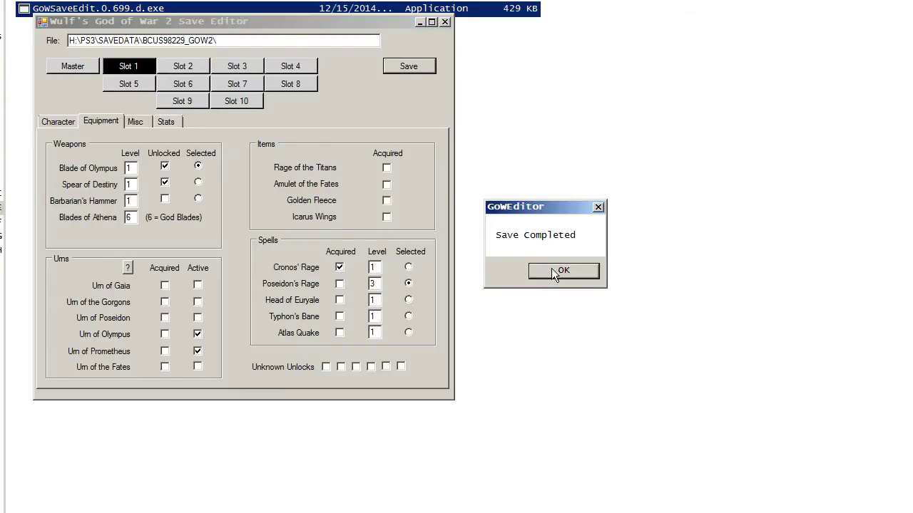
# - Examine the miscellaneous data and stats of God of War 2 slot 1
pyautogui.click(586, 272)
pyautogui.click(137, 121)
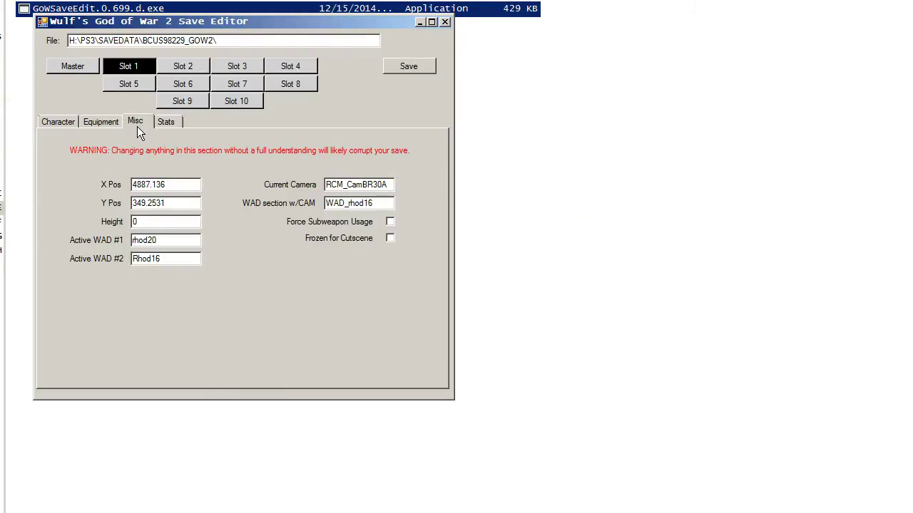
pyautogui.click(163, 122)
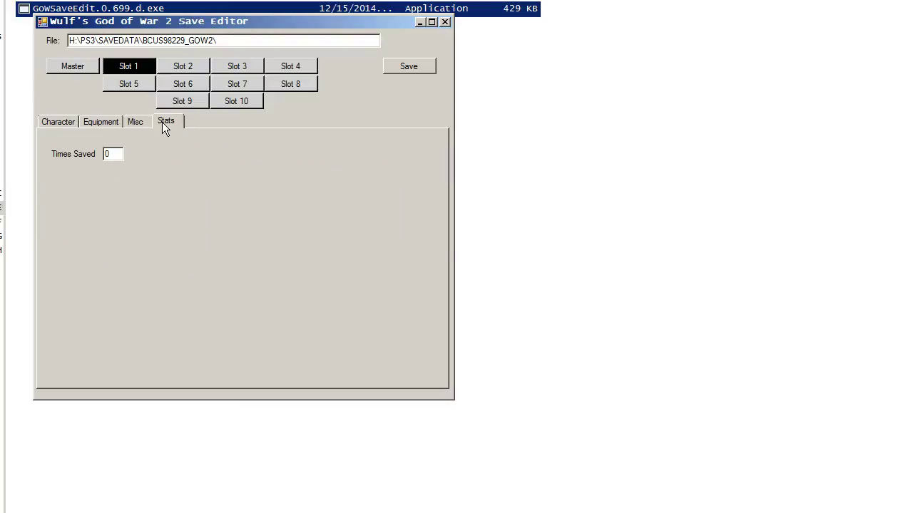
# - Check slot 2's character data, save the slot as it is and close the God of War 2 editor
pyautogui.click(184, 66)
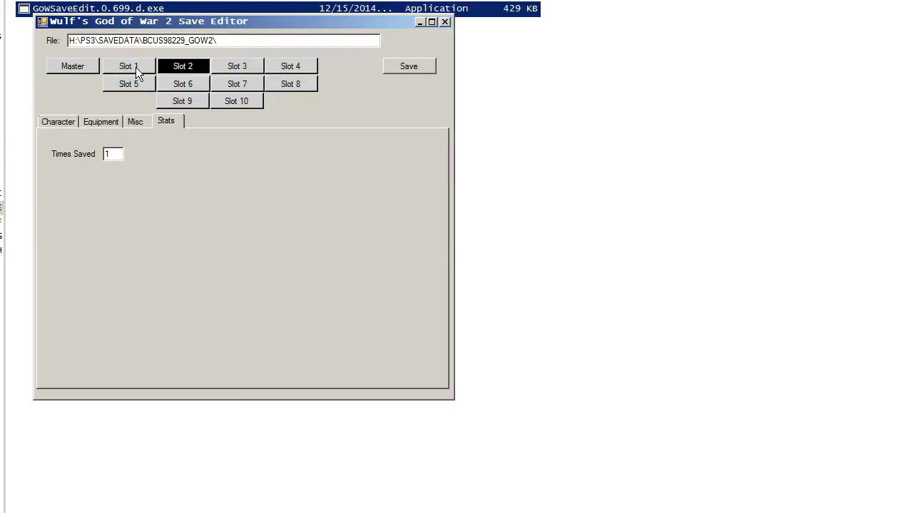
pyautogui.click(57, 123)
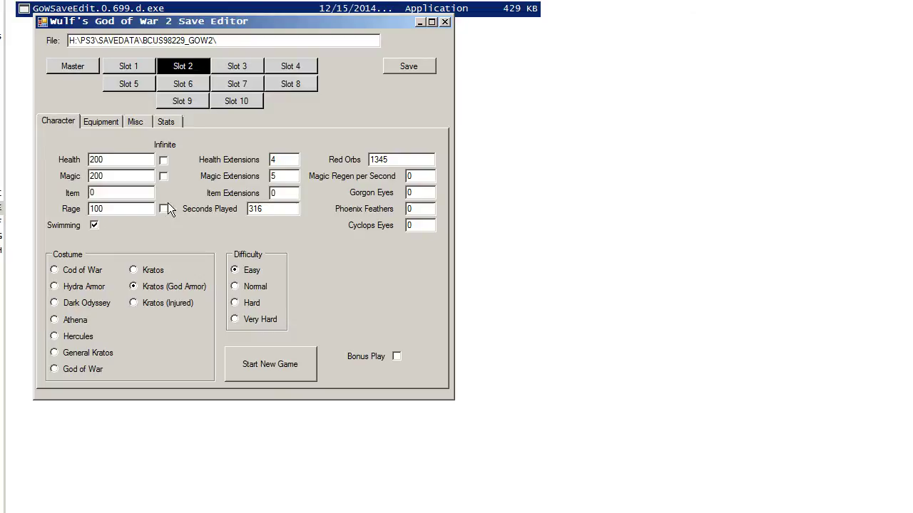
pyautogui.click(404, 66)
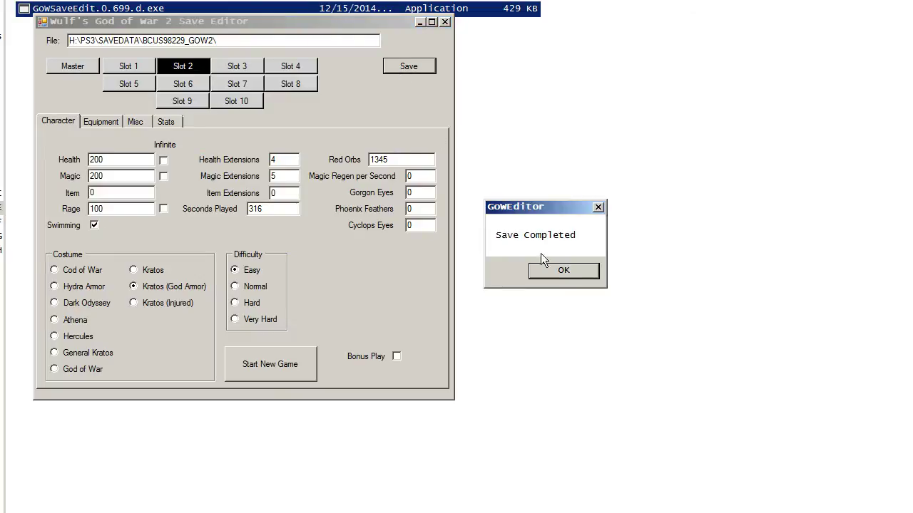
pyautogui.click(560, 271)
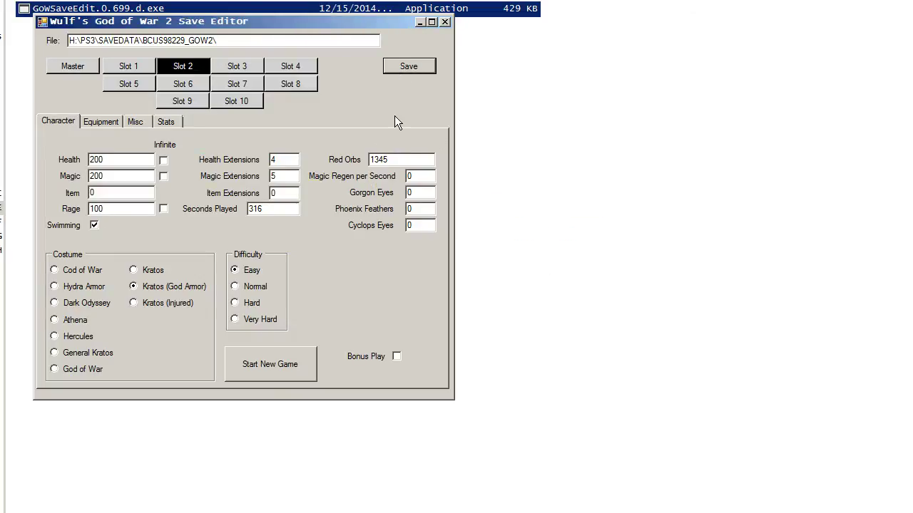
pyautogui.click(445, 23)
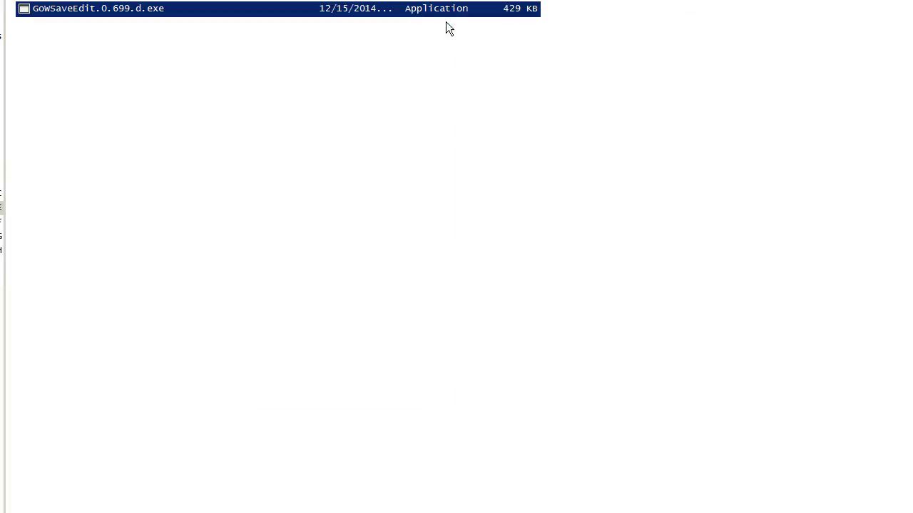
# - Relaunch the save editor and load DATFEST from the BCUS98232-PROFDATA-0 folder in the God of War Ascension editor
pyautogui.doubleClick(141, 10)
pyautogui.click(163, 80)
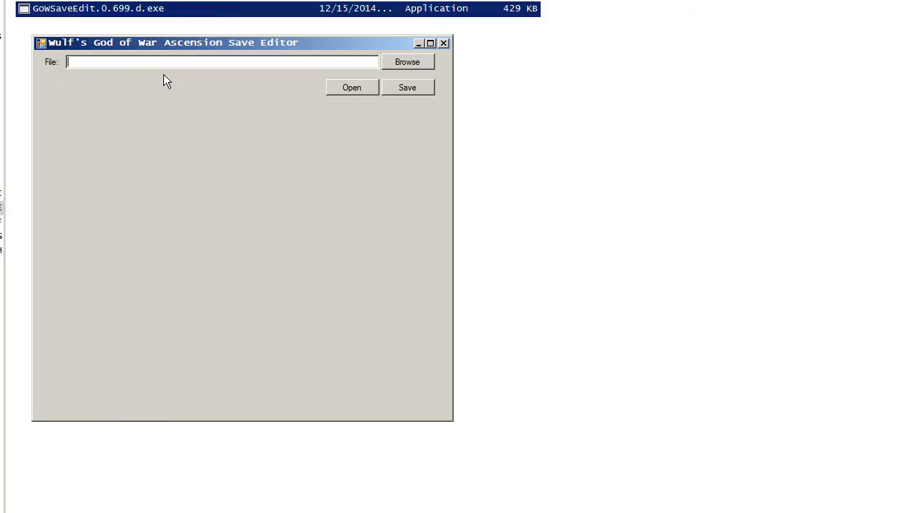
pyautogui.click(421, 62)
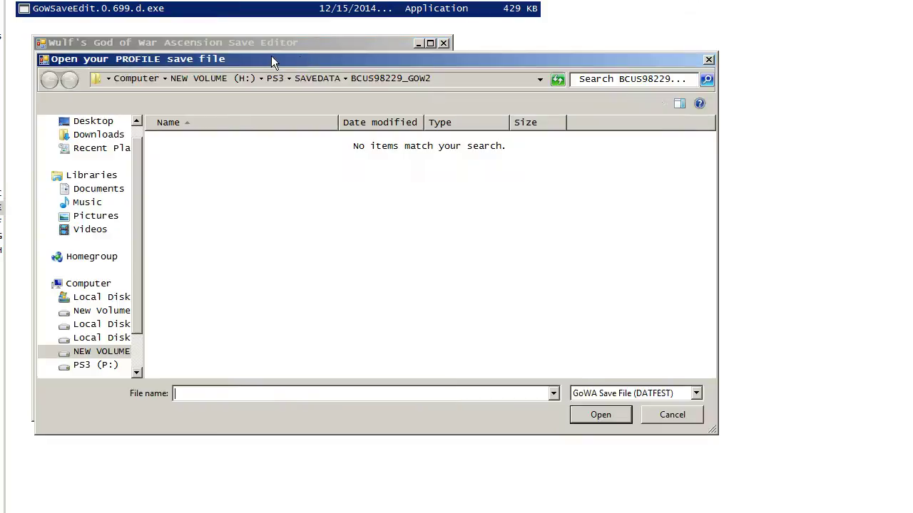
pyautogui.click(316, 78)
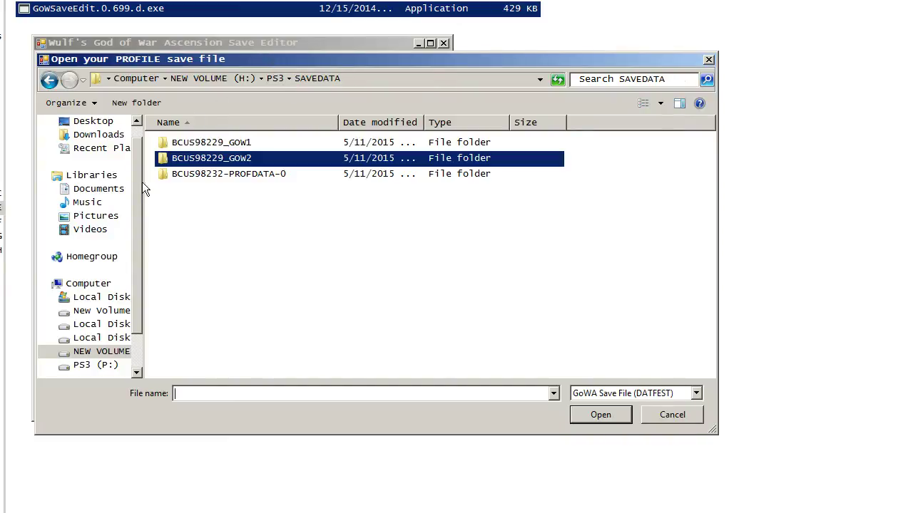
pyautogui.doubleClick(212, 174)
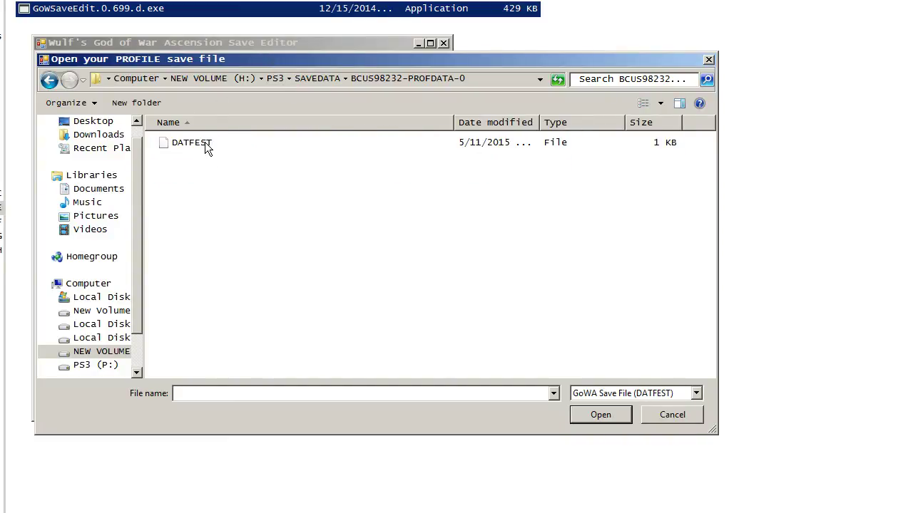
pyautogui.doubleClick(205, 143)
pyautogui.click(347, 90)
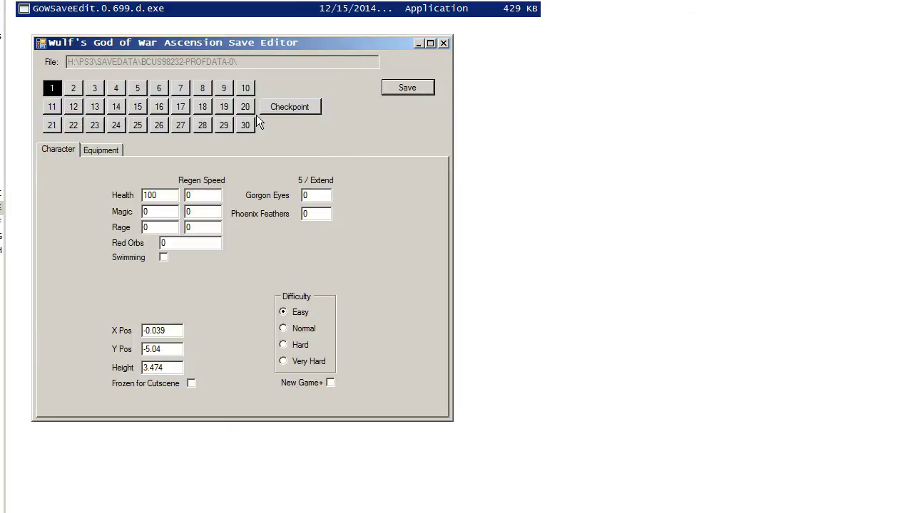
# - Set save 1's Health and Magic Regen Speed to 100 and its Phoenix Feathers to 15
pyautogui.doubleClick(214, 196)
pyautogui.write('100')
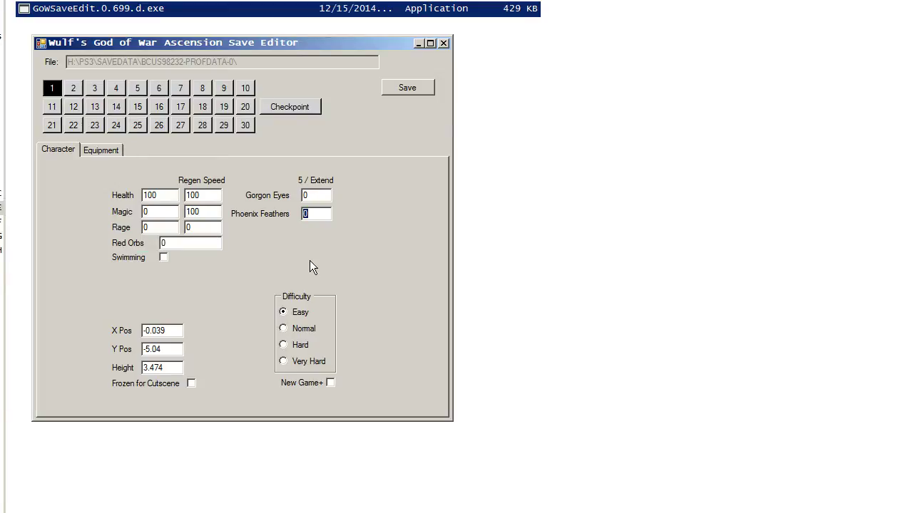
pyautogui.write('15')
pyautogui.click(184, 243)
# - Give save 1 the Kraken body with no pants, and unlock the Electric, Fire, Ice and Soul weapons, Amulet, Oath Stone and Eyes
pyautogui.click(114, 151)
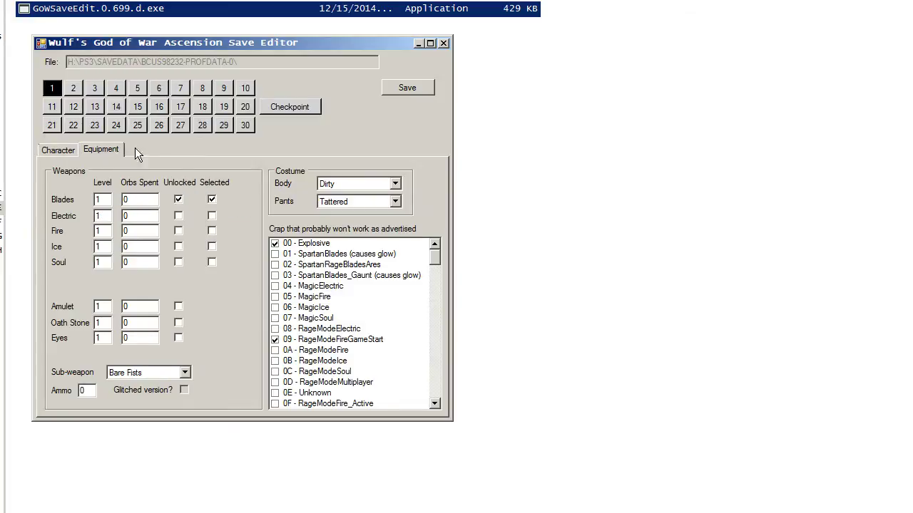
pyautogui.click(360, 184)
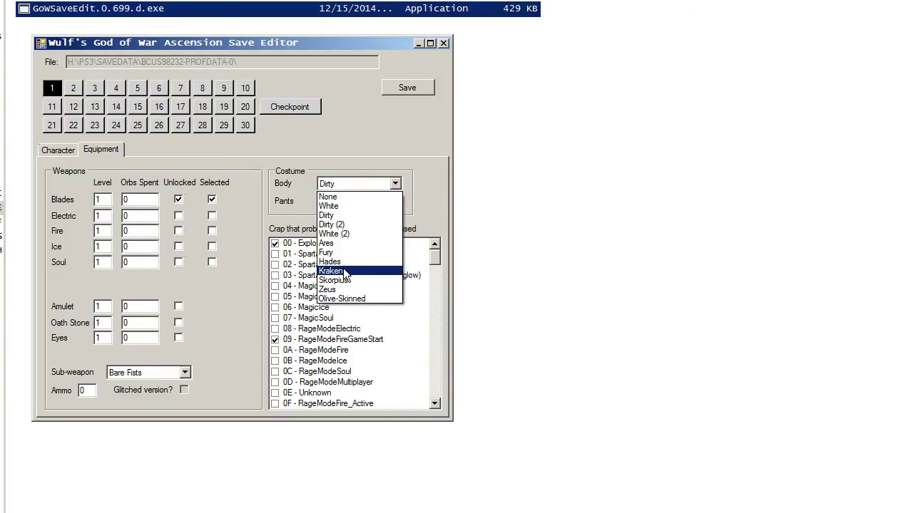
pyautogui.click(345, 271)
pyautogui.click(340, 203)
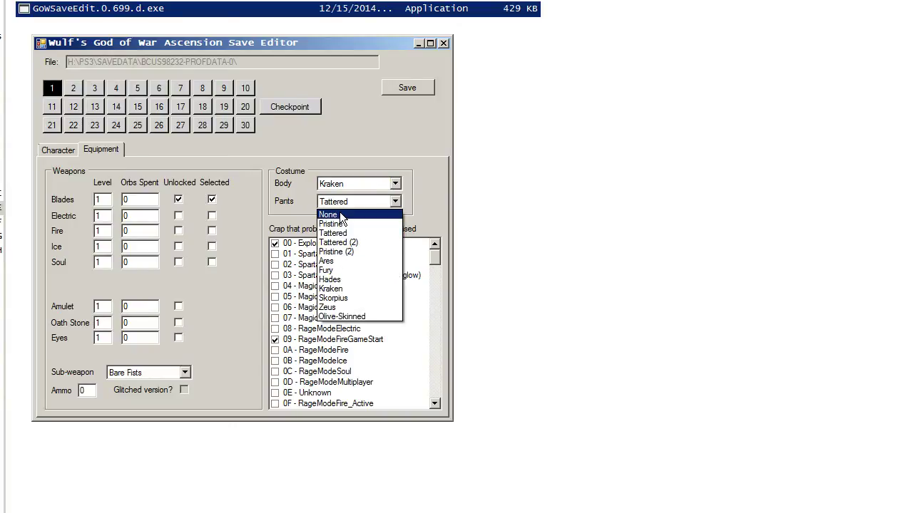
pyautogui.click(339, 212)
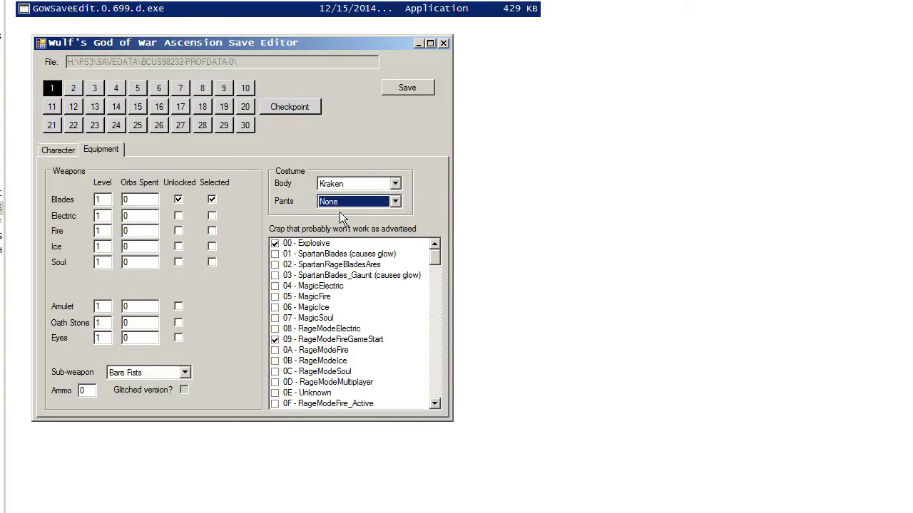
pyautogui.click(177, 216)
pyautogui.moveTo(435, 261); pyautogui.dragTo(441, 393)
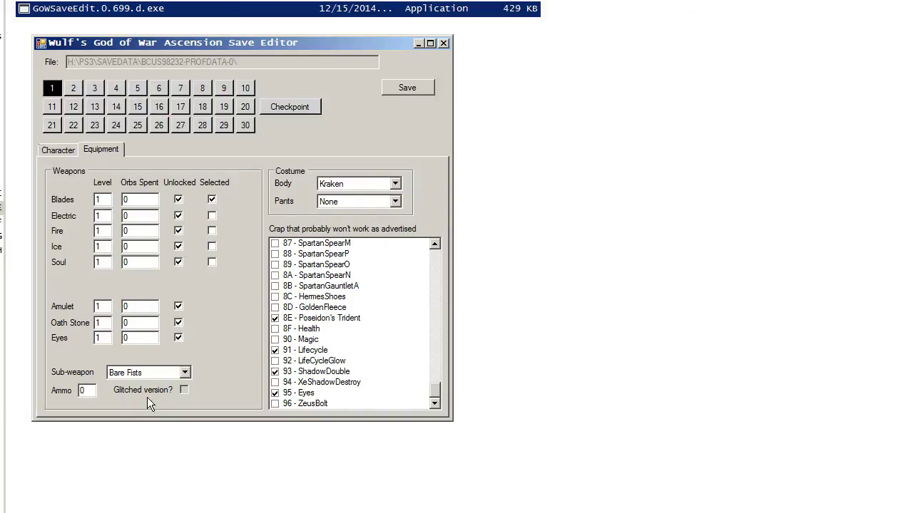
# - Equip the glitched version of the Shield sub-weapon with 11 ammo and save the changes to save 1
pyautogui.click(144, 373)
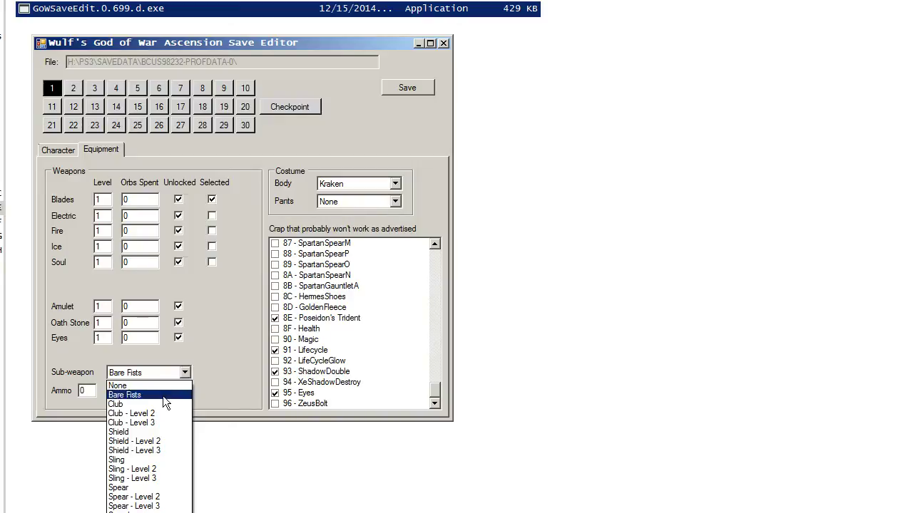
pyautogui.click(139, 431)
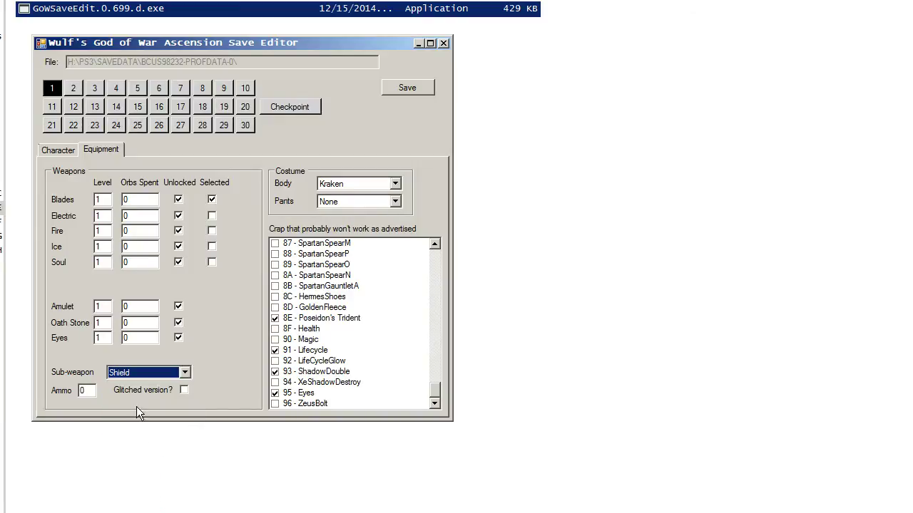
pyautogui.click(184, 390)
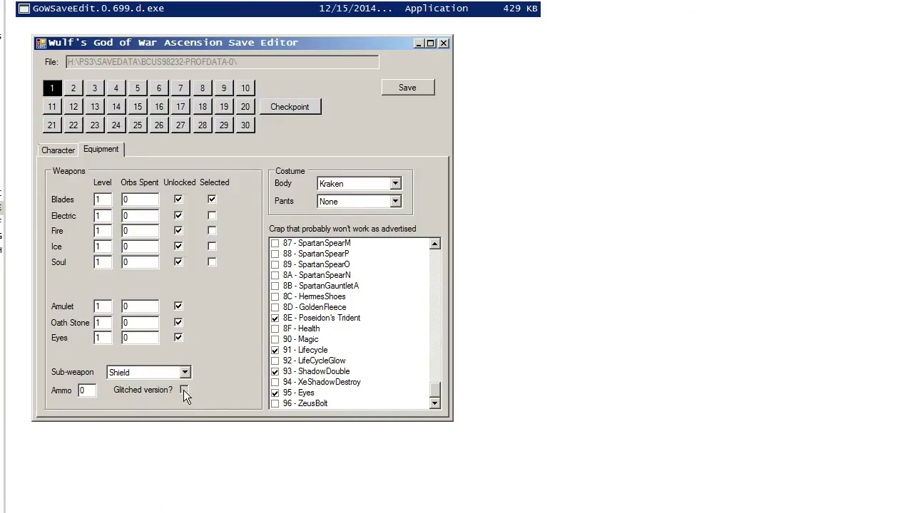
pyautogui.doubleClick(92, 387)
pyautogui.write('11')
pyautogui.click(408, 87)
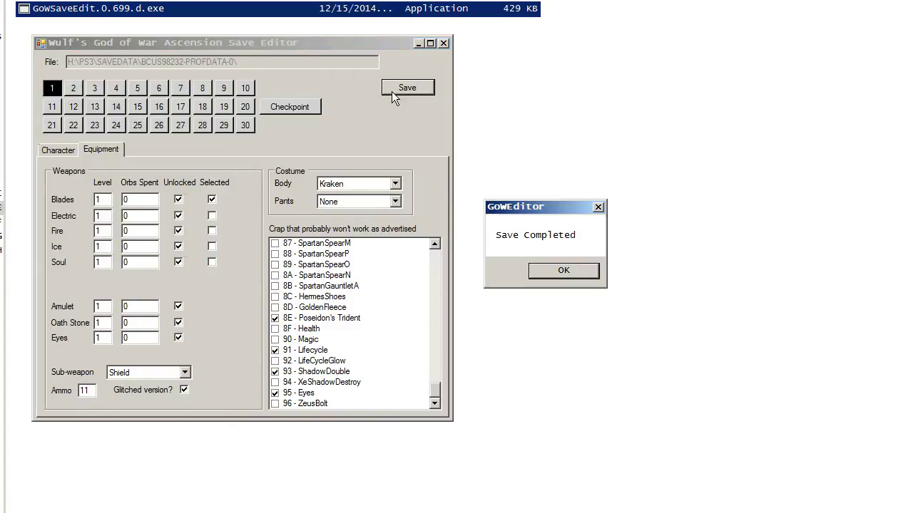
pyautogui.click(549, 271)
# - Enable Swimming for the Ascension checkpoint save
pyautogui.click(296, 107)
pyautogui.click(62, 154)
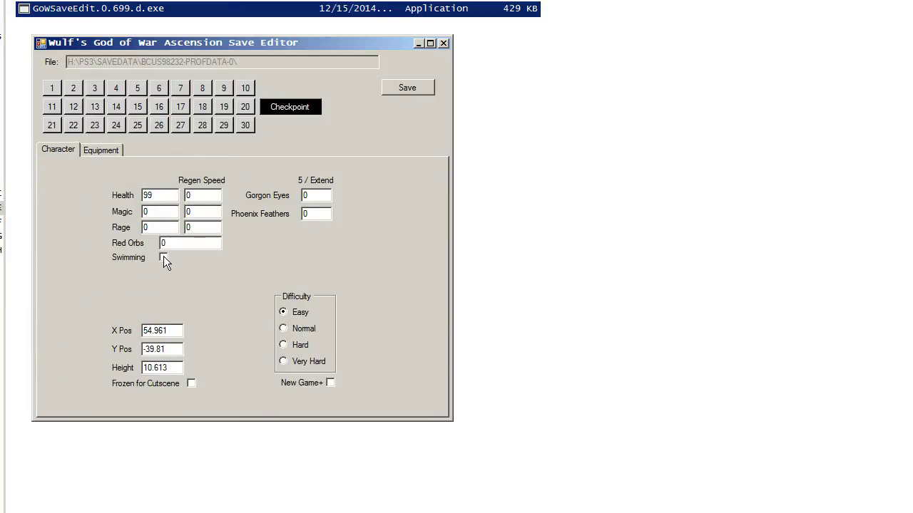
pyautogui.click(165, 259)
# - Set the checkpoint's costume to body None and pants Zeus, save it and close the Ascension editor
pyautogui.click(93, 148)
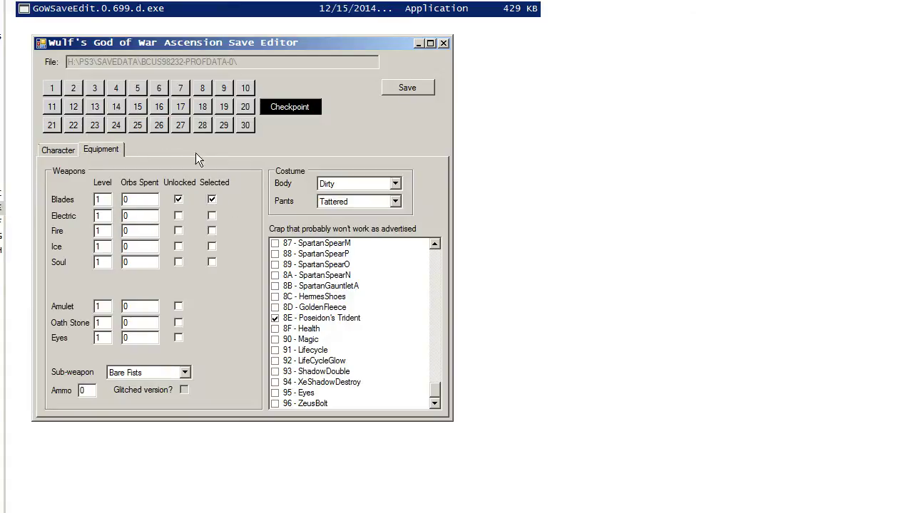
pyautogui.click(337, 185)
pyautogui.click(339, 196)
pyautogui.click(338, 201)
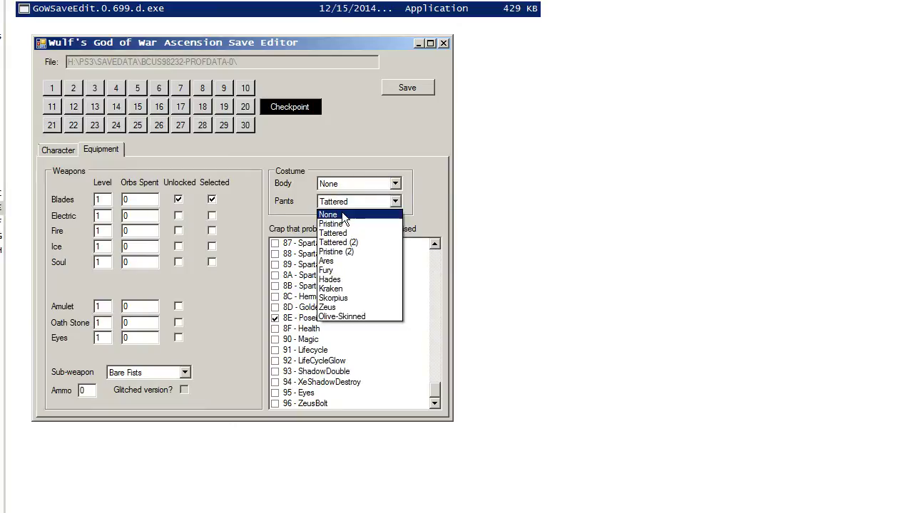
pyautogui.click(343, 309)
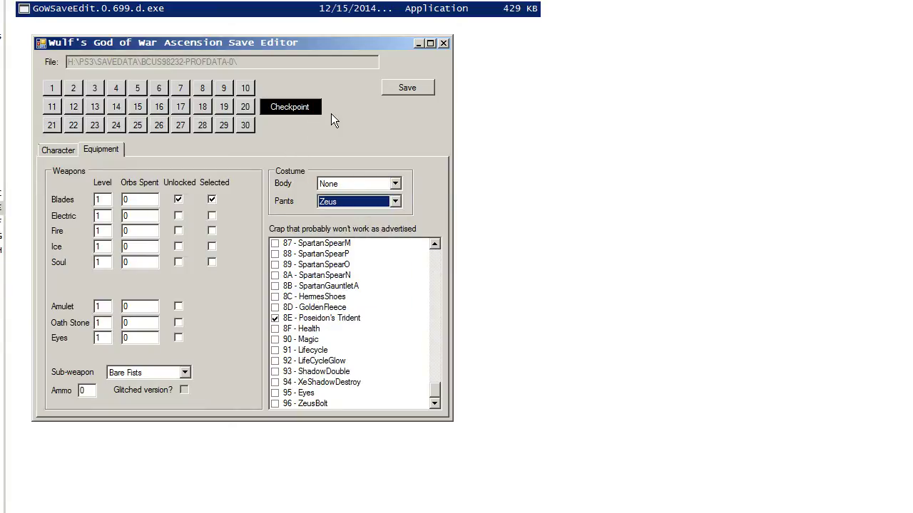
pyautogui.click(410, 89)
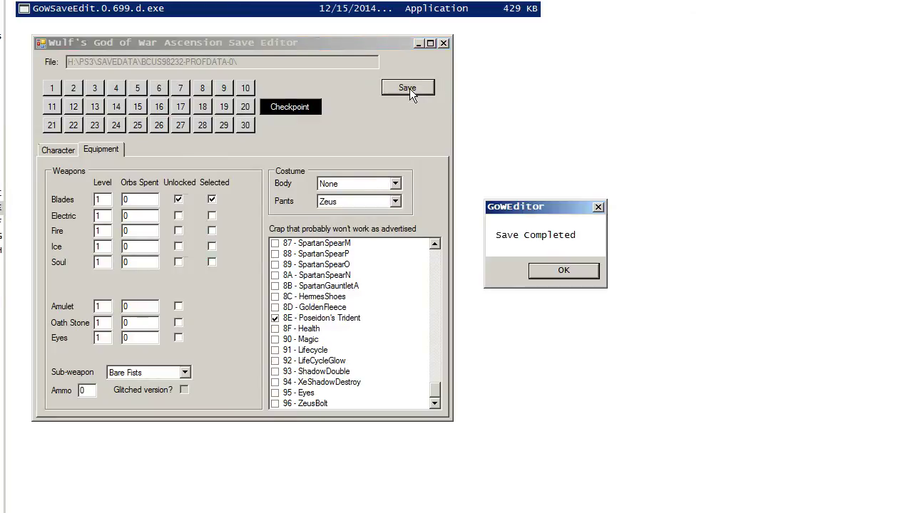
pyautogui.click(584, 271)
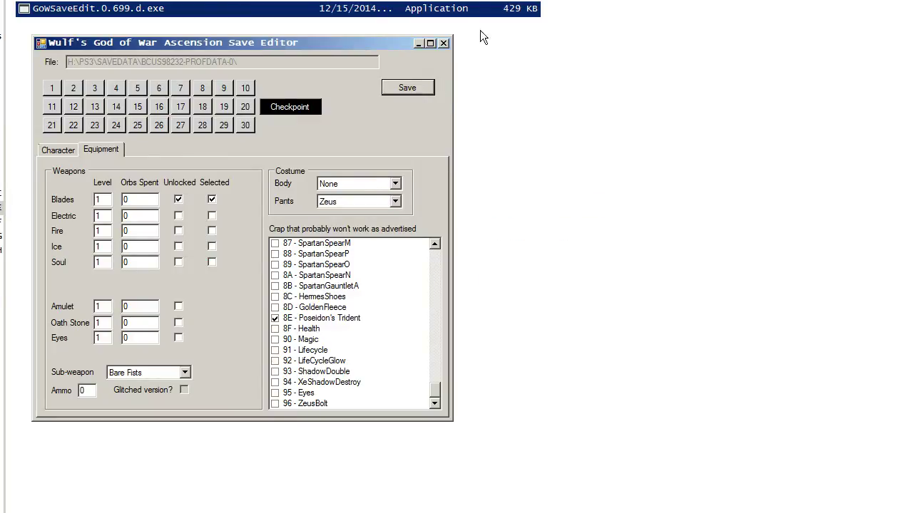
pyautogui.click(443, 43)
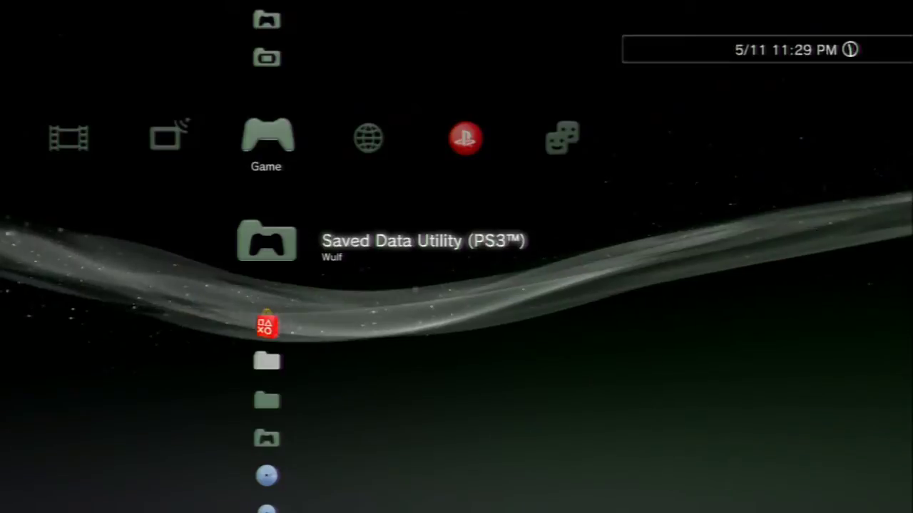
# - Switch to the PS3 and open the USB device's saves in the Saved Data Utility (PS3)
pyautogui.press('Return')
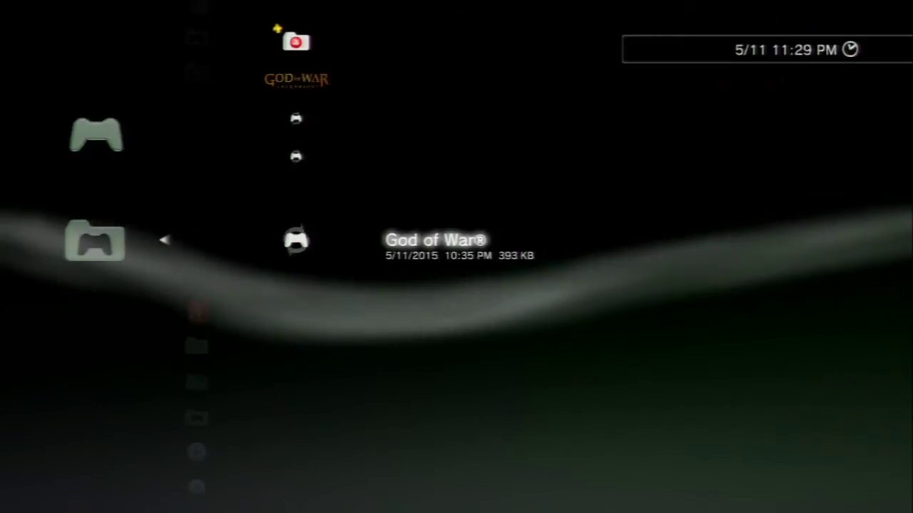
pyautogui.press('Up')
pyautogui.press('Up')
pyautogui.press('Up')
pyautogui.press('Up')
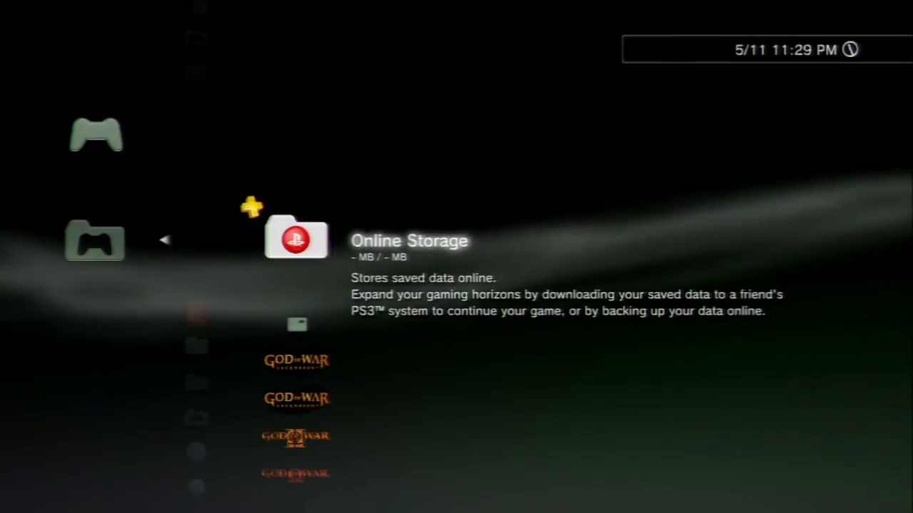
pyautogui.press('Down')
pyautogui.press('Return')
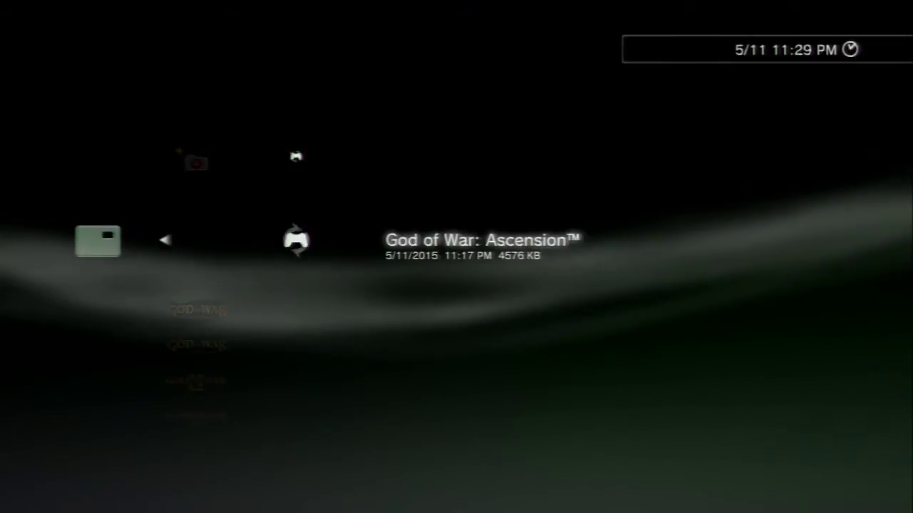
# - Copy the God of War save from the USB device to the PS3, overwriting the existing saved data
pyautogui.press('Up')
pyautogui.press('Up')
pyautogui.press('Menu')
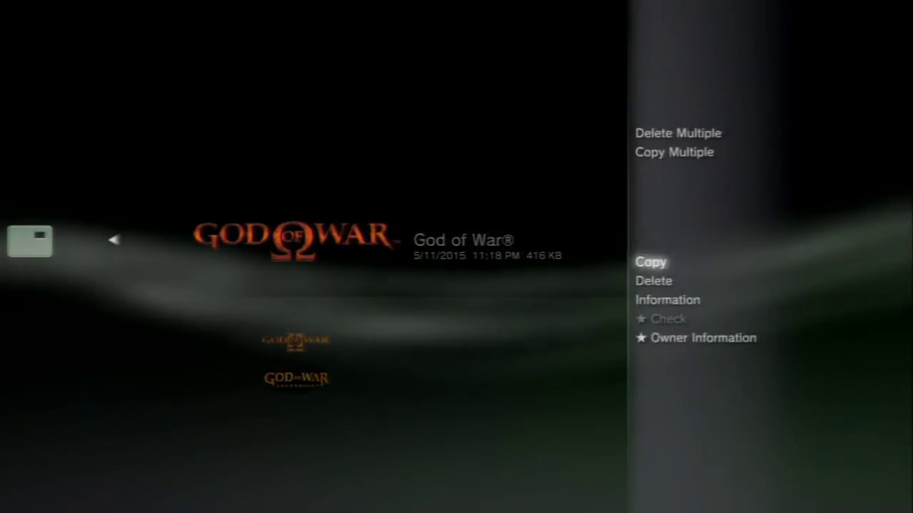
pyautogui.press('Return')
pyautogui.press('Left')
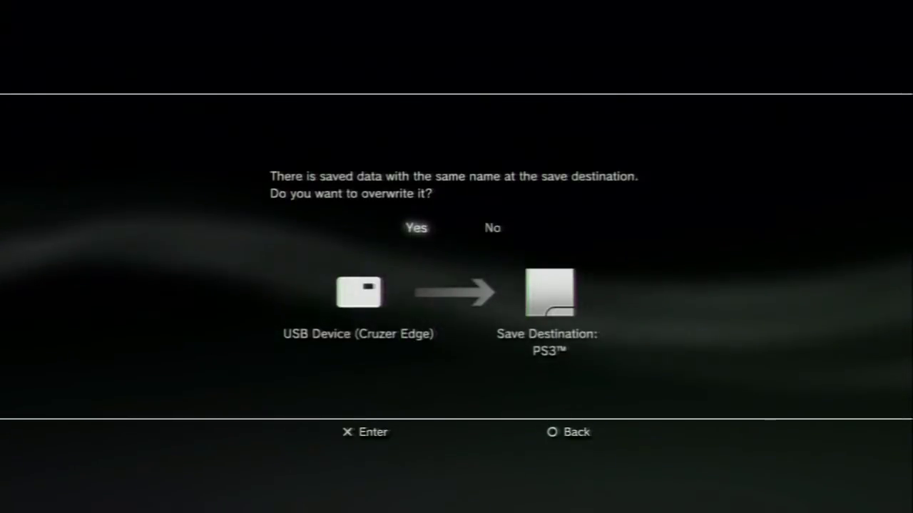
pyautogui.press('Return')
pyautogui.press('Left')
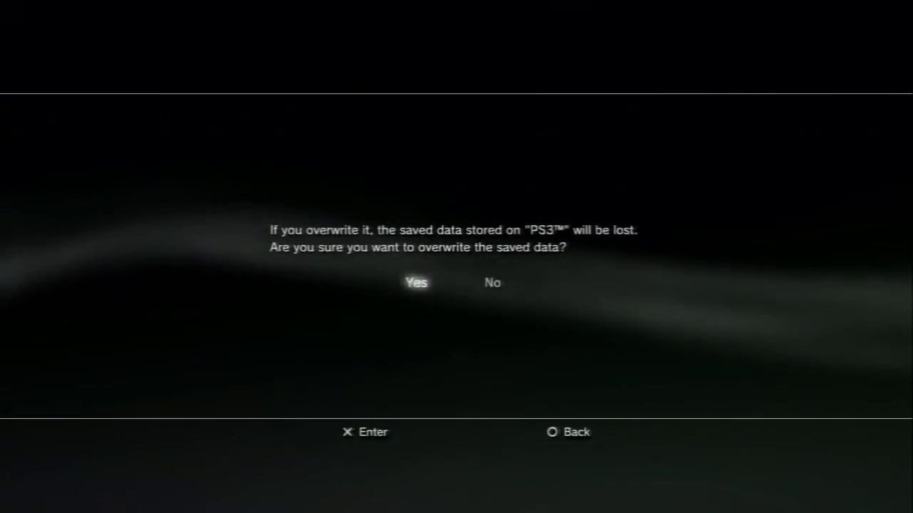
pyautogui.press('Return')
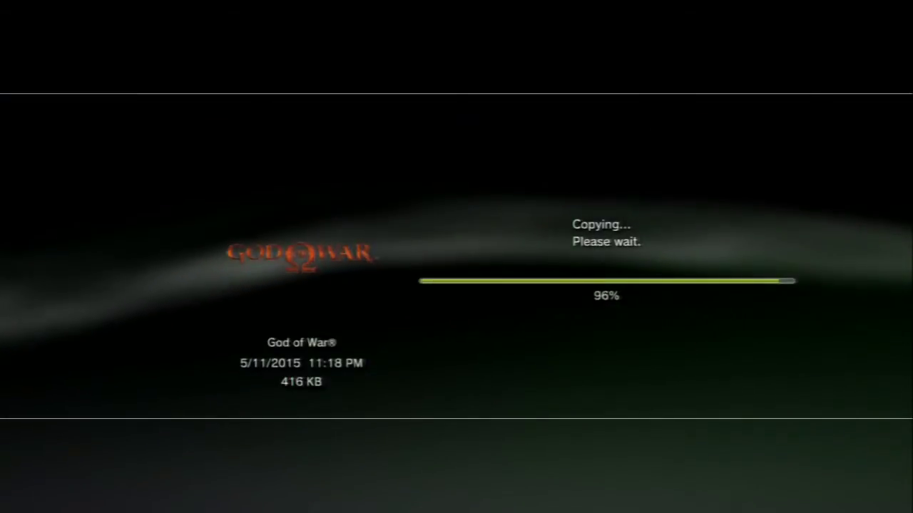
pyautogui.press('Escape')
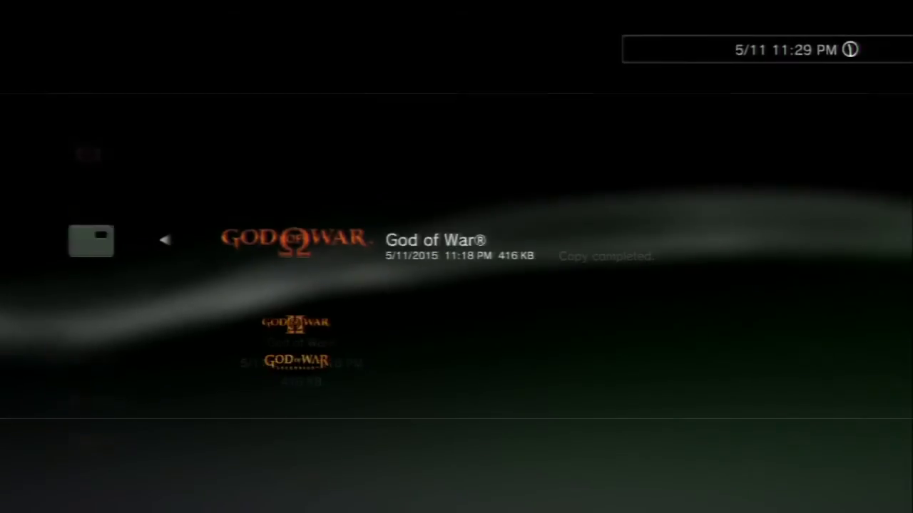
# - Copy the God of War II save from the USB device to the PS3 and overwrite the stored version
pyautogui.press('Down')
pyautogui.press('Menu')
pyautogui.press('Return')
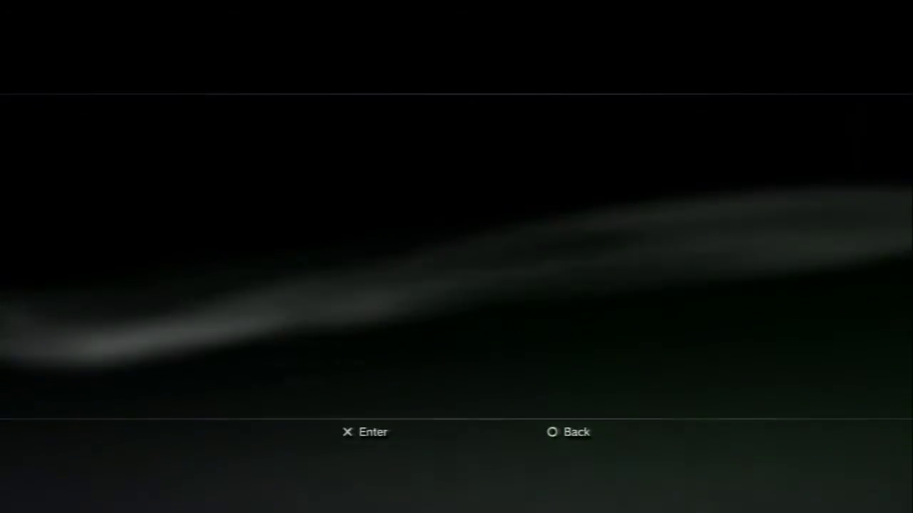
pyautogui.press('Left')
pyautogui.press('Return')
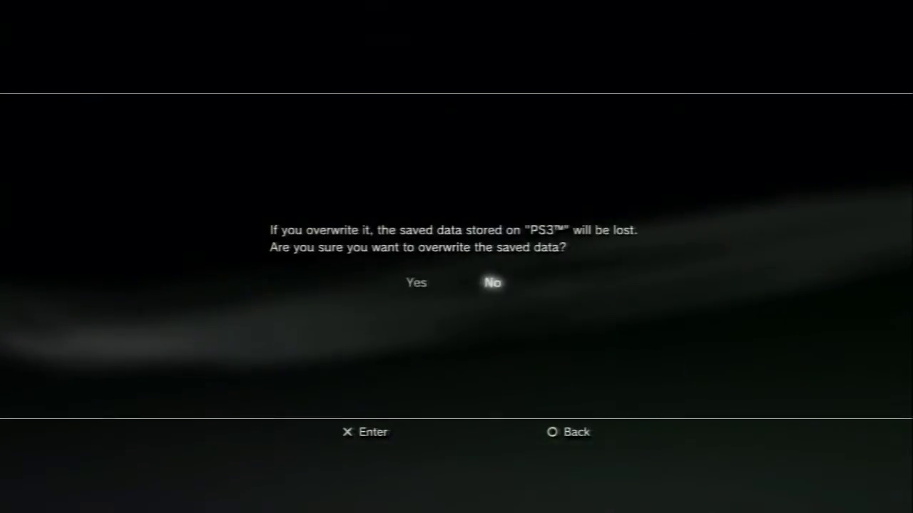
pyautogui.press('Left')
pyautogui.press('Return')
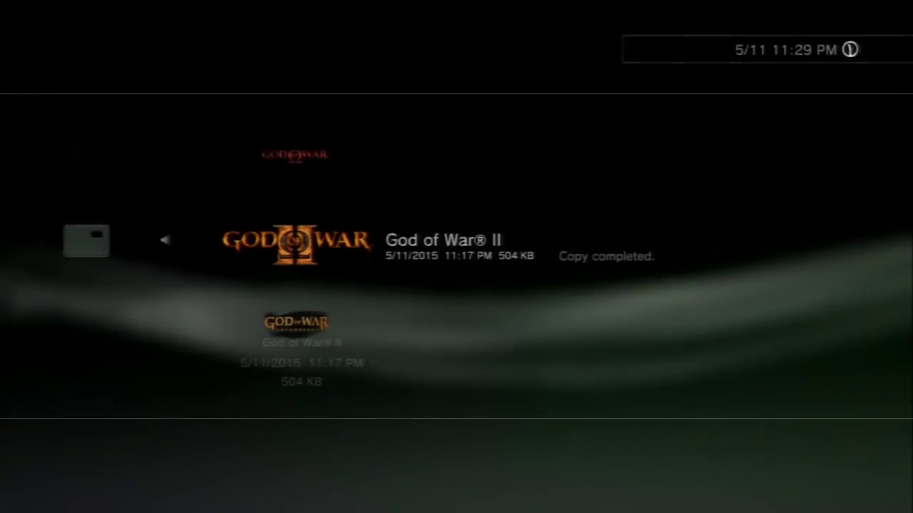
# - Copy the God of War: Ascension save to the PS3, overwriting the existing data, and leave the USB device's saves
pyautogui.press('Down')
pyautogui.press('Menu')
pyautogui.press('Return')
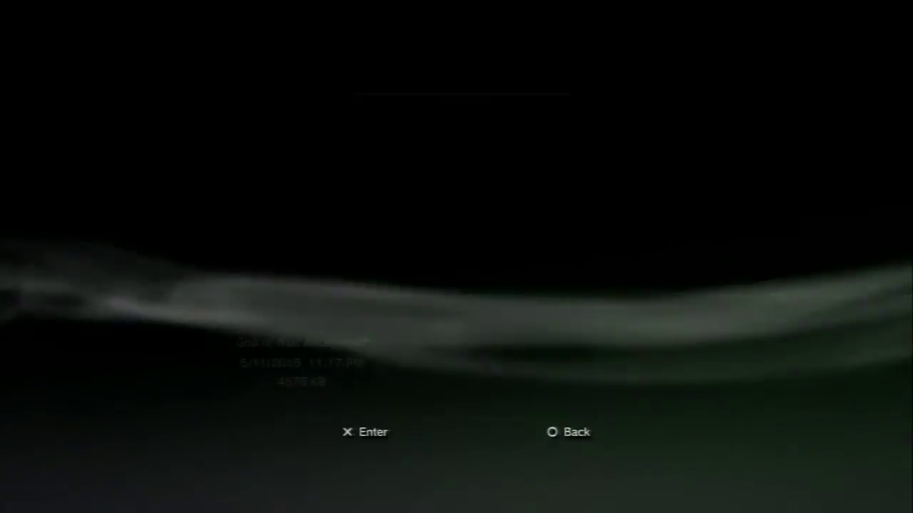
pyautogui.press('Left')
pyautogui.press('Return')
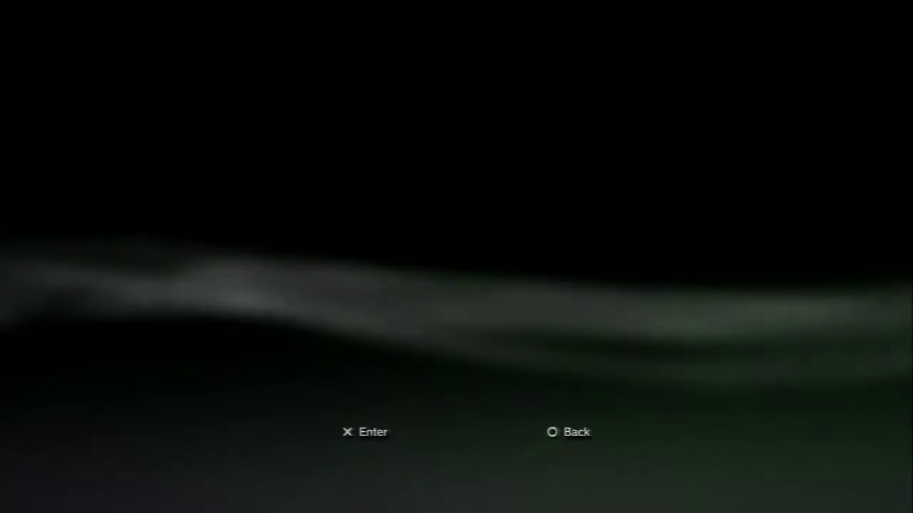
pyautogui.press('Left')
pyautogui.press('Return')
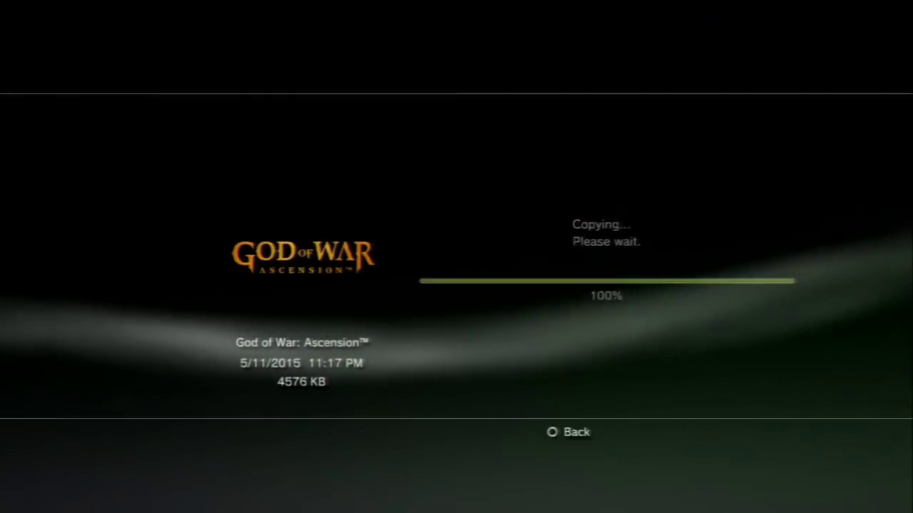
pyautogui.press('Escape')
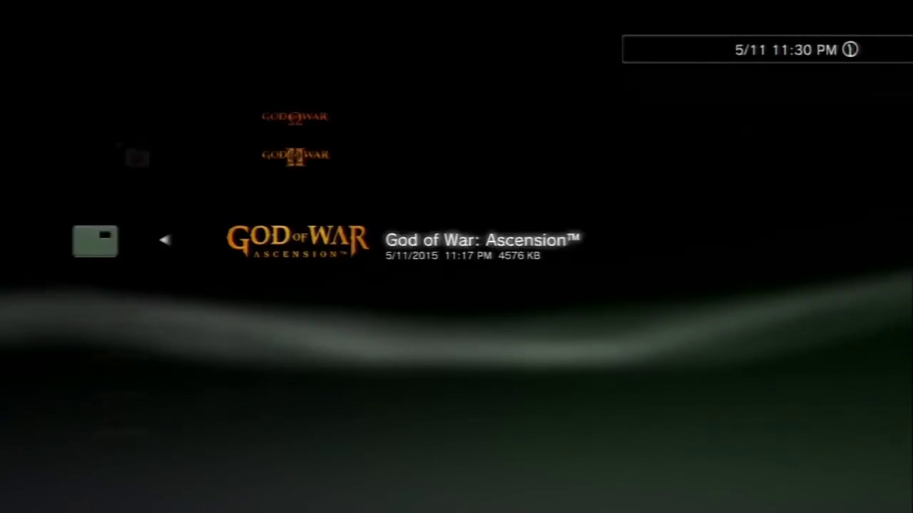
pyautogui.press('Escape')
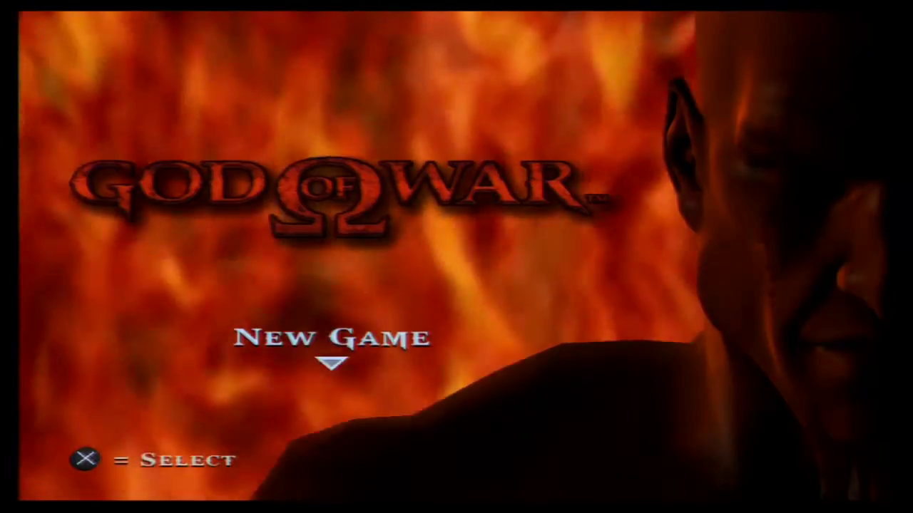
# - Switch to God of War and load the modified saved game from its title screen
pyautogui.press('Down')
pyautogui.press('Return')
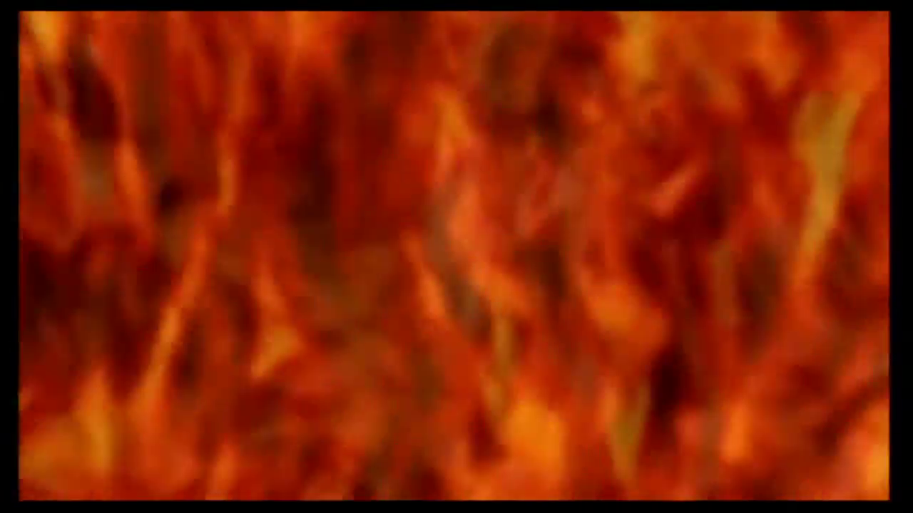
pyautogui.press('Return')
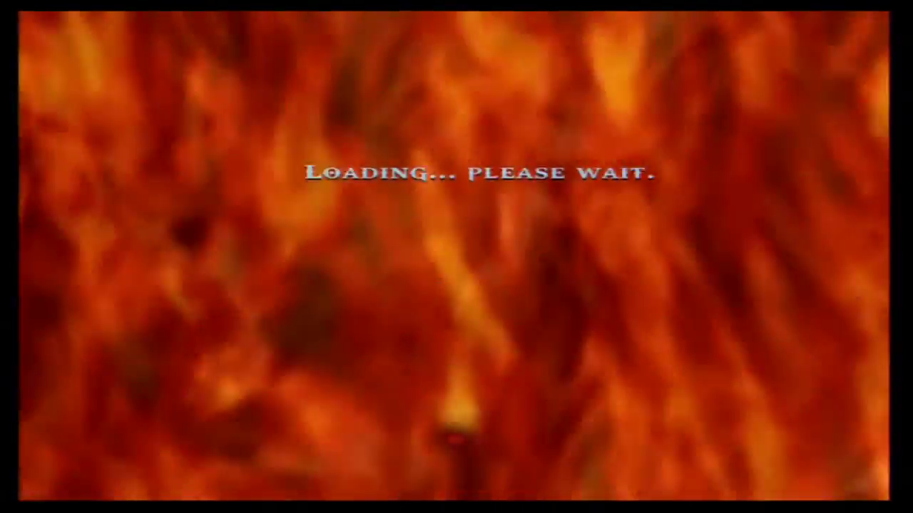